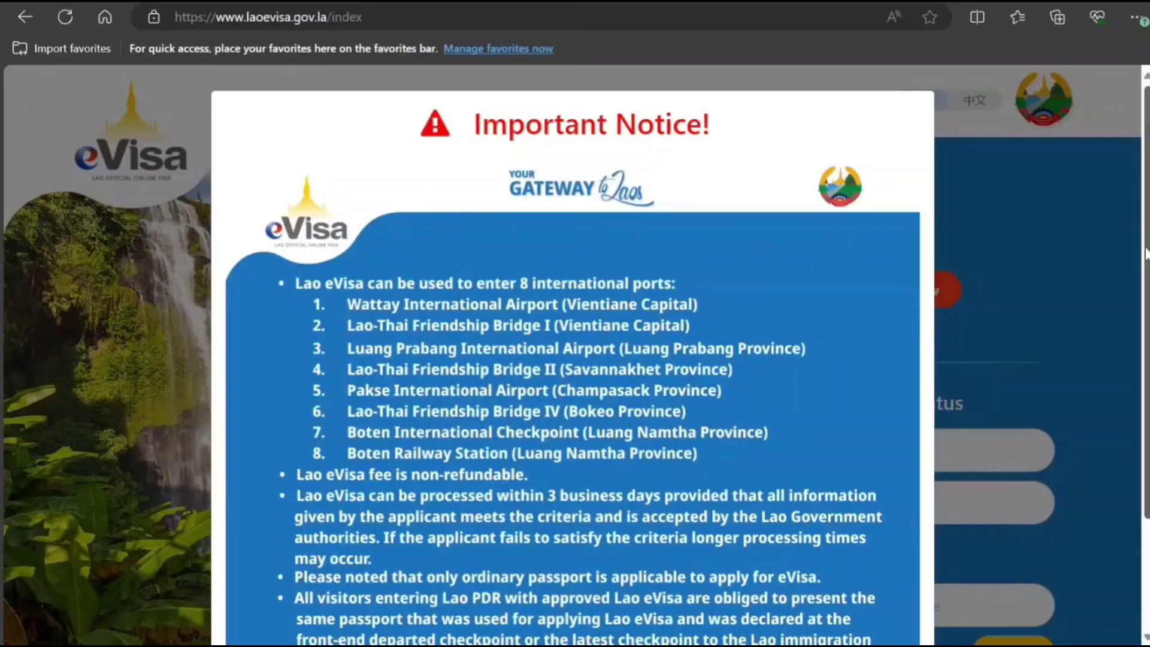
Accept the Important Notice to reveal the eVisa home page
{"action": "scroll", "coordinate": [1145, 251], "scroll_direction": "down", "scroll_amount": 3}
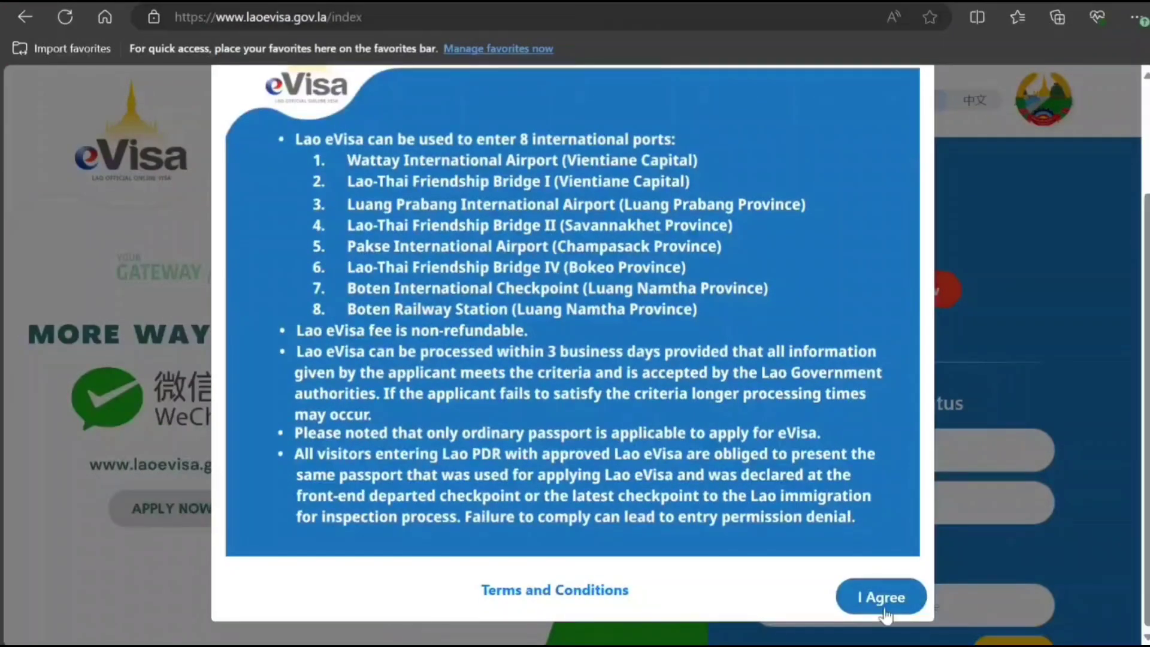
{"action": "left_click", "coordinate": [884, 598]}
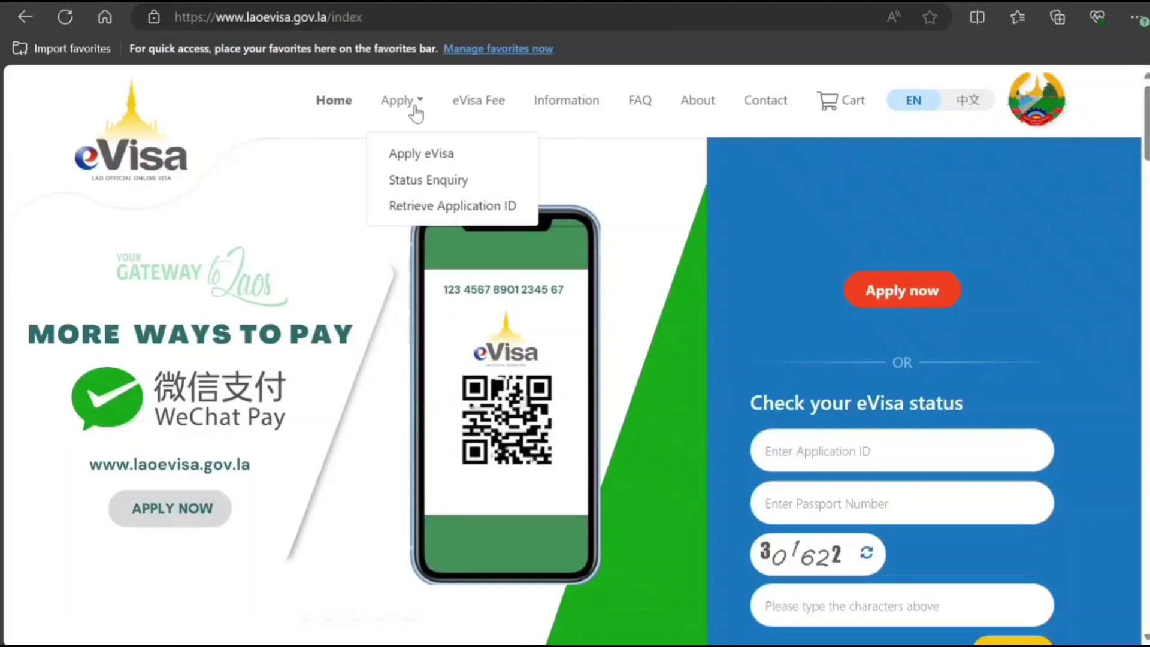
Look up the eVisa fee for an Indian passport: US$ 50.00 per applicant
{"action": "left_click", "coordinate": [478, 106]}
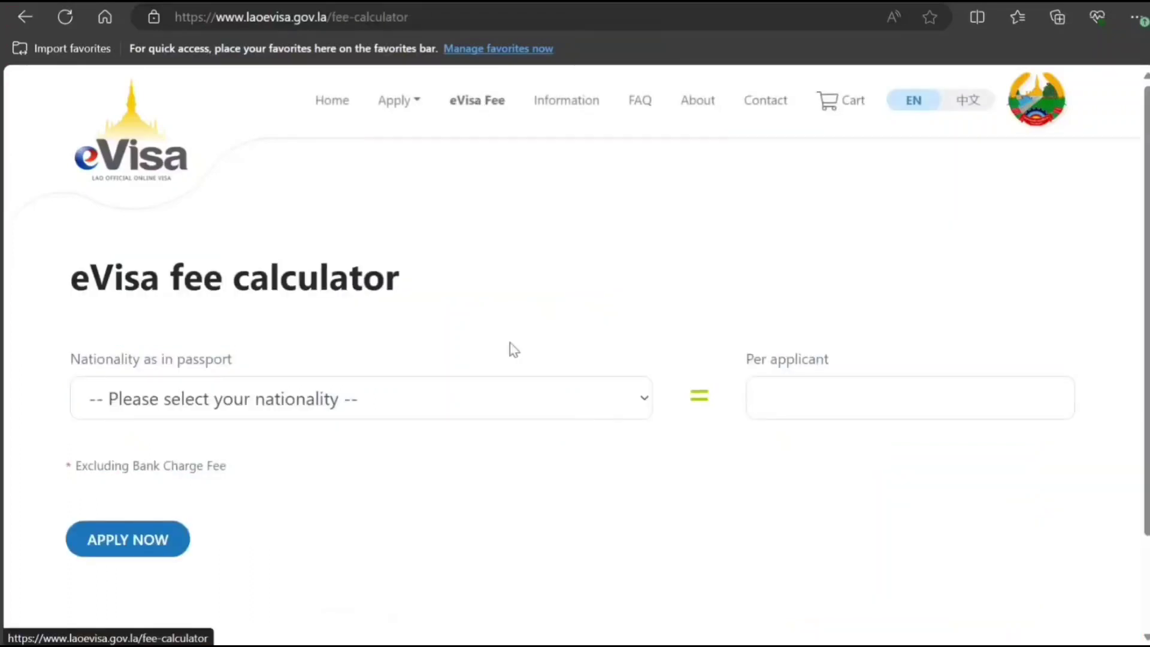
{"action": "left_click", "coordinate": [468, 415]}
{"action": "type", "text": "in"}
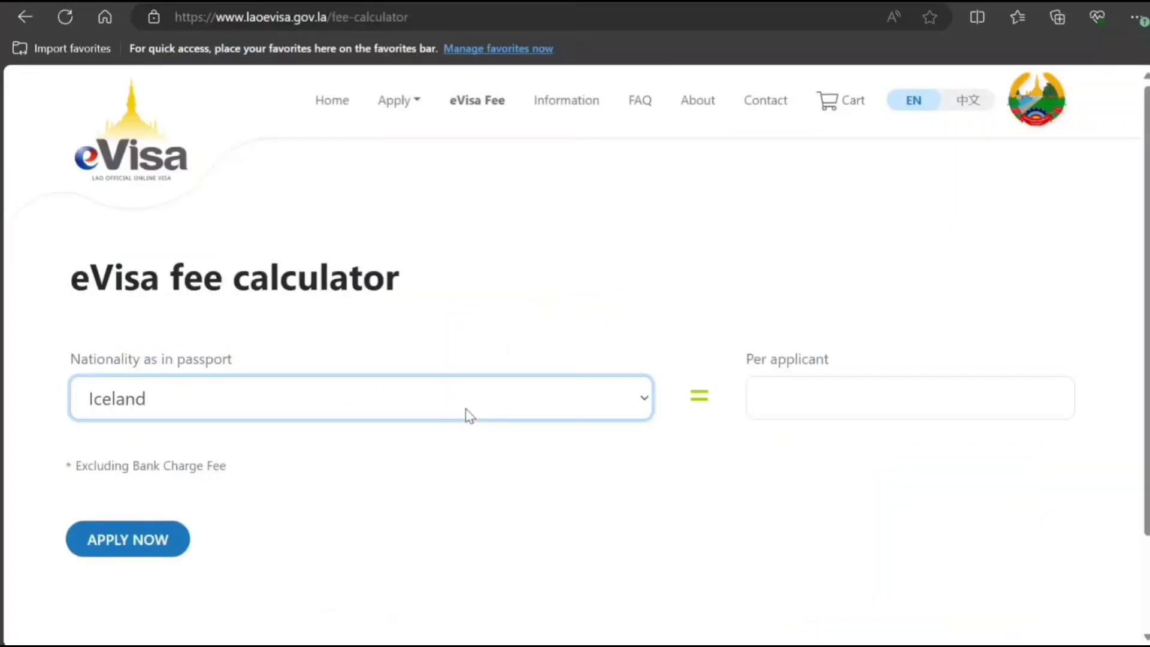
{"action": "left_click", "coordinate": [434, 472]}
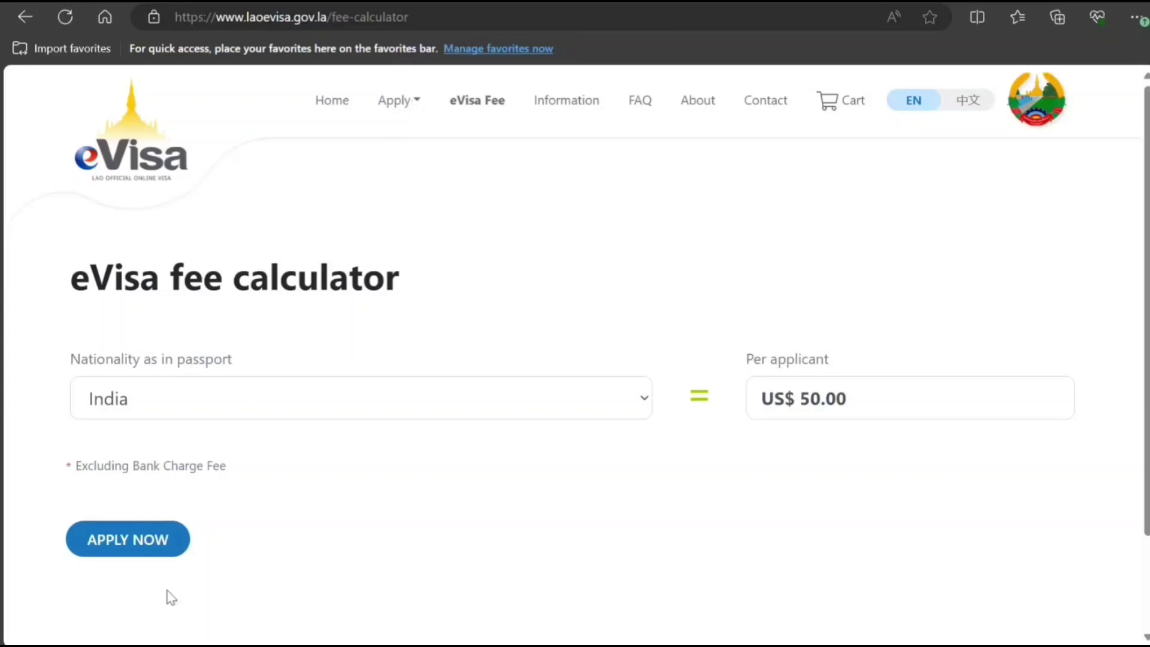
{"action": "left_click", "coordinate": [408, 109]}
Begin a new eVisa application with India as country of passport and an Ordinary travel document
{"action": "left_click", "coordinate": [403, 155]}
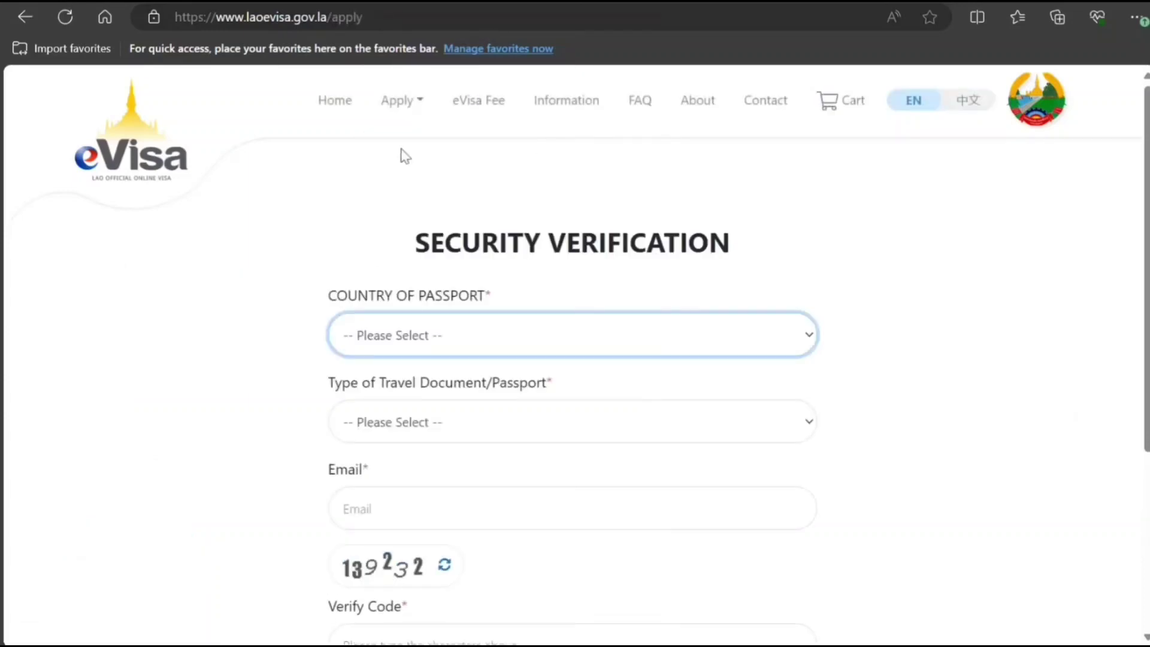
{"action": "type", "text": "in"}
{"action": "left_click", "coordinate": [232, 426]}
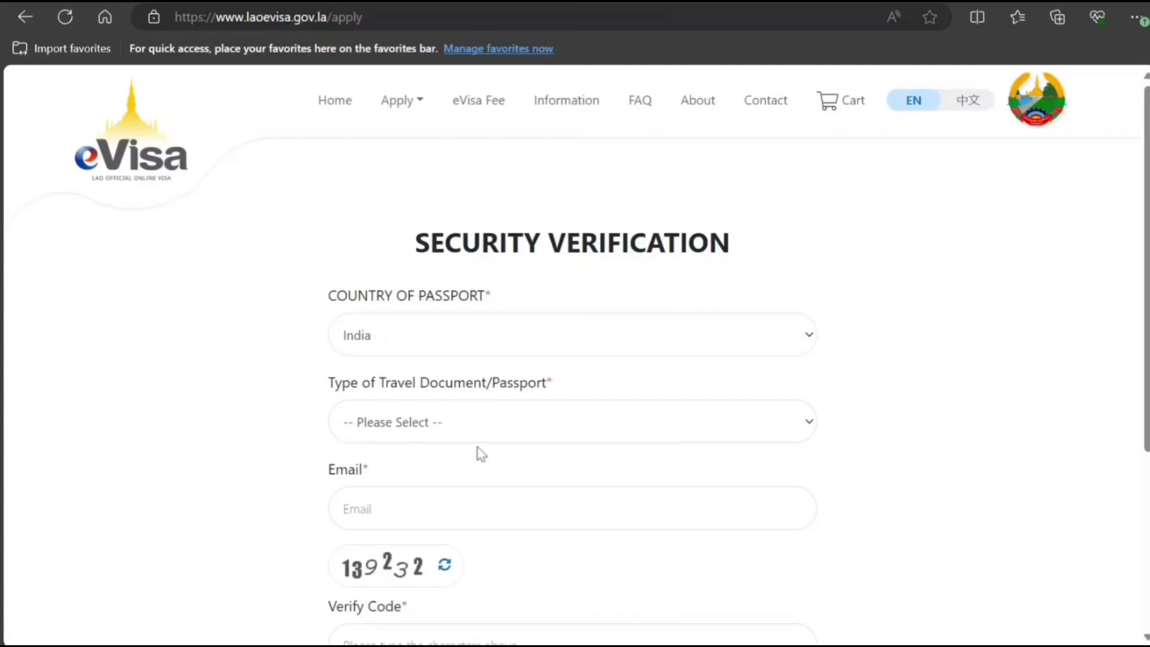
{"action": "left_click", "coordinate": [477, 423]}
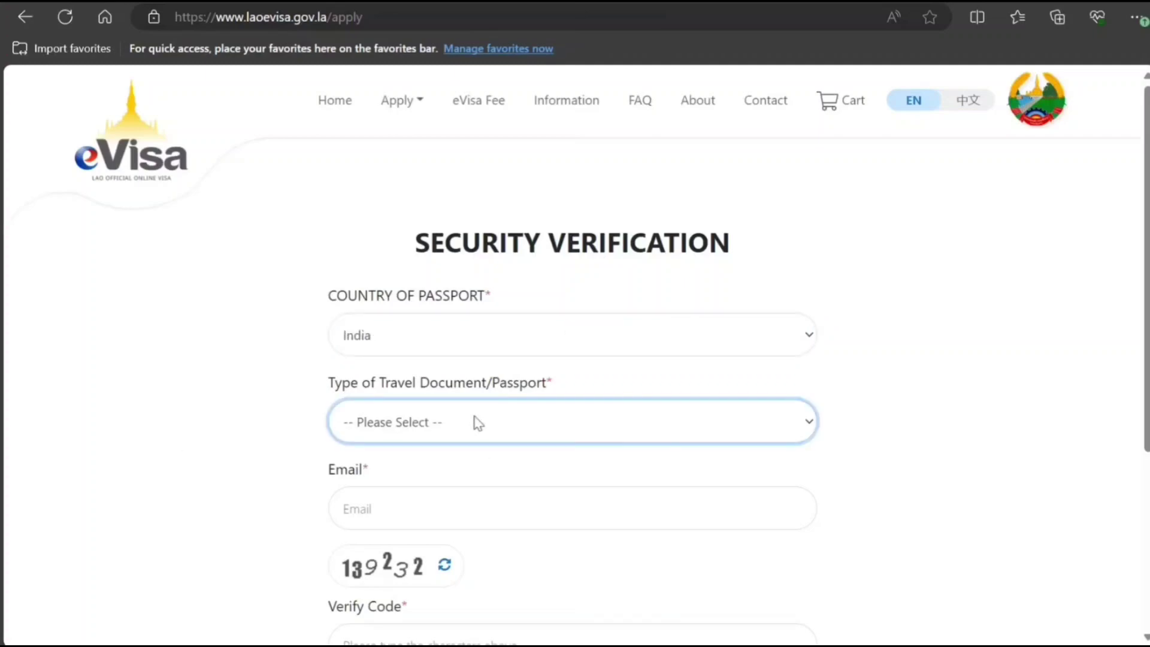
{"action": "left_click", "coordinate": [426, 476]}
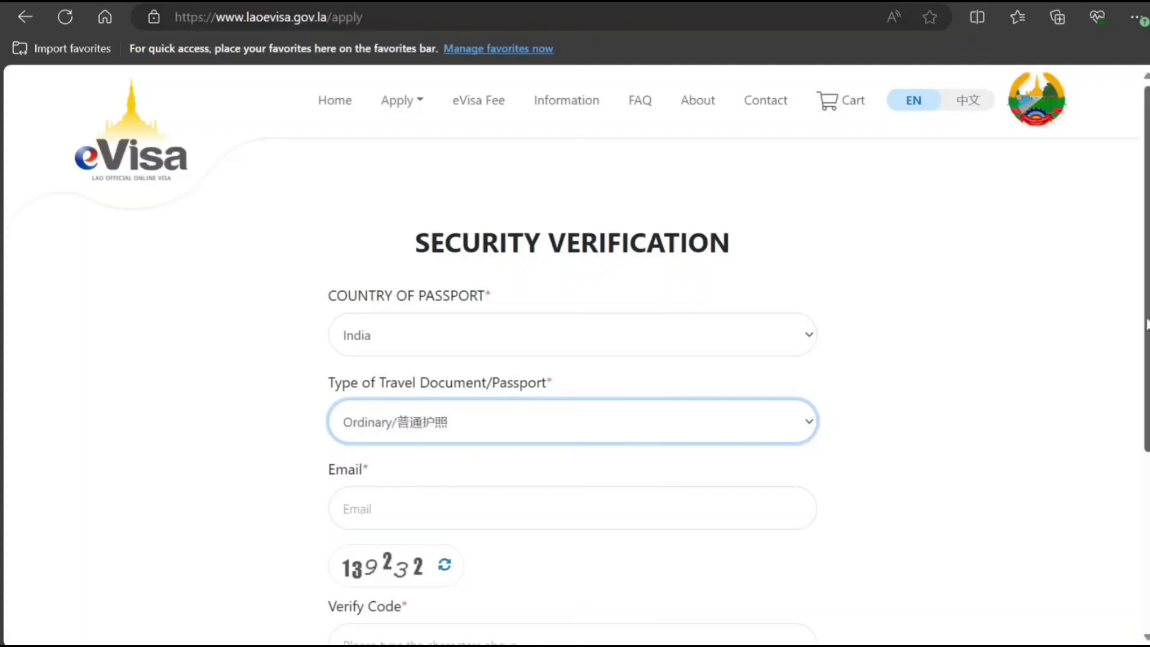
{"action": "scroll", "coordinate": [937, 444], "scroll_direction": "down", "scroll_amount": 4}
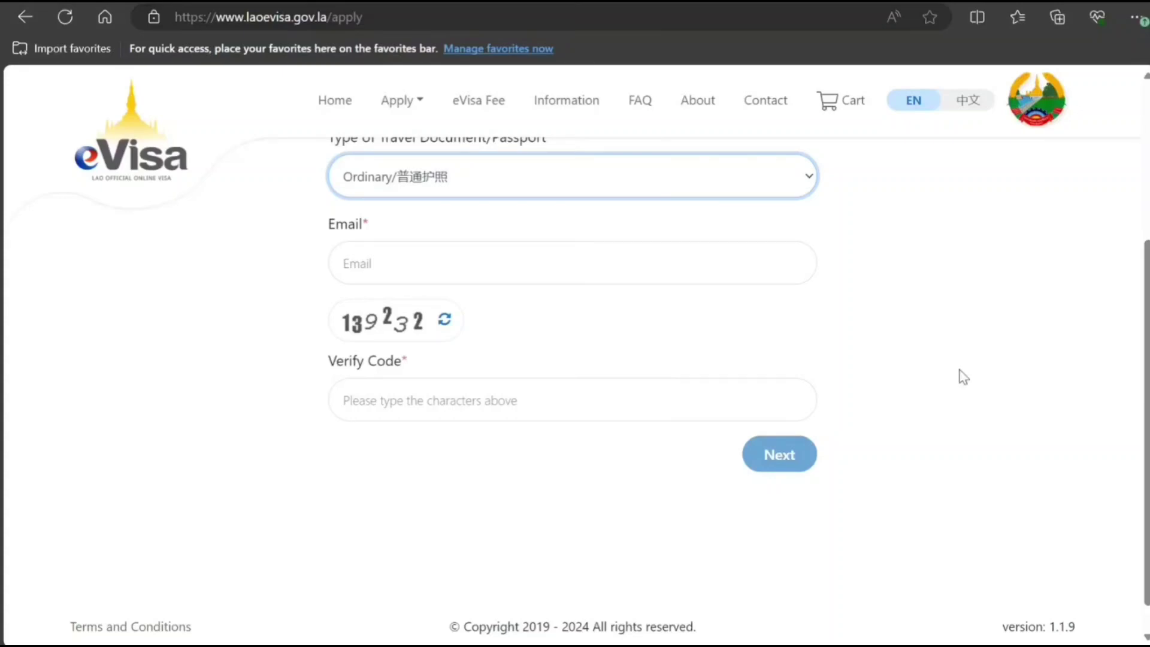
{"action": "left_click", "coordinate": [1115, 443]}
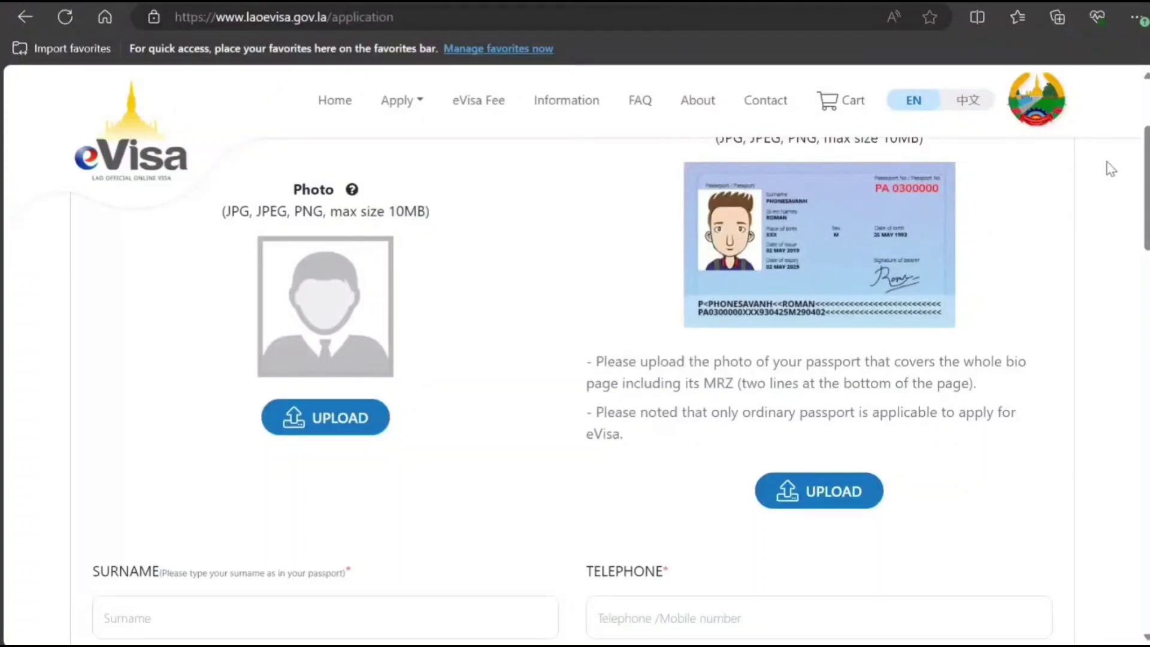
Enter the applicant's surname and given names
{"action": "scroll", "coordinate": [509, 212], "scroll_direction": "down", "scroll_amount": 1}
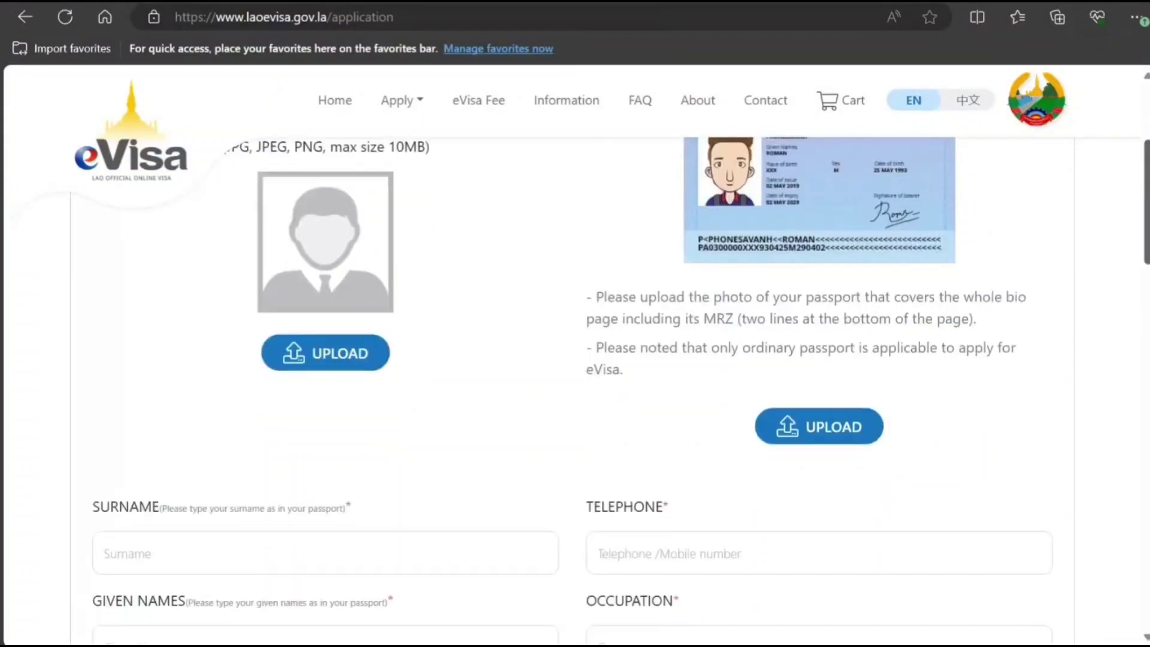
{"action": "scroll", "coordinate": [509, 212], "scroll_direction": "up", "scroll_amount": 2}
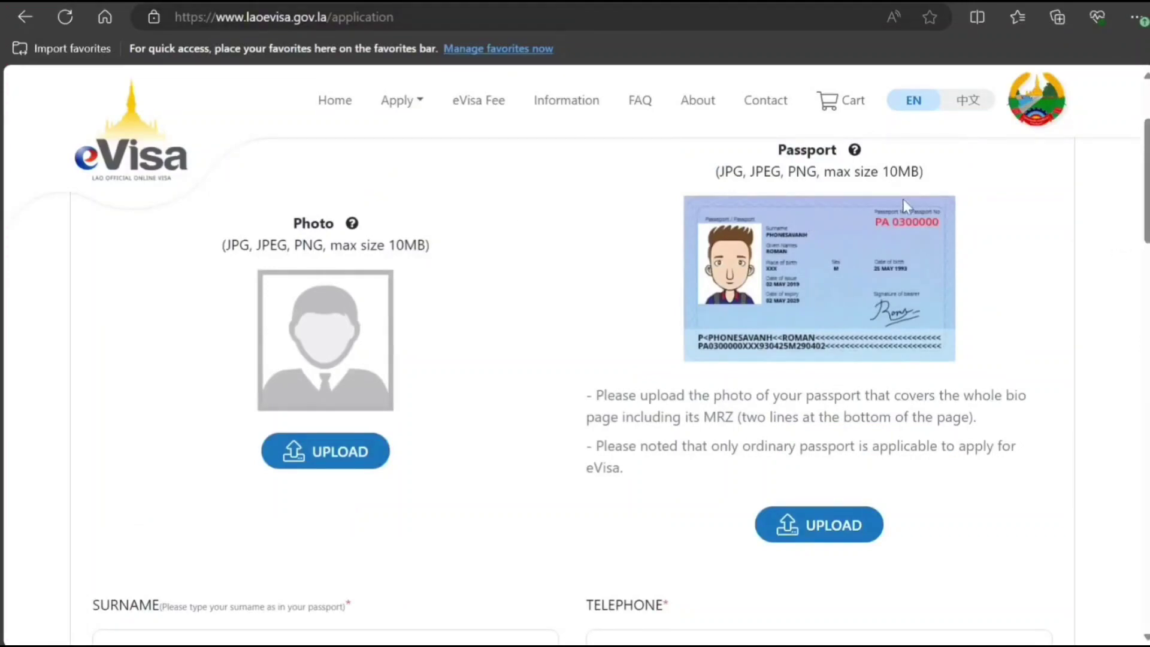
{"action": "left_click_drag", "start_coordinate": [1144, 186], "coordinate": [1144, 270]}
{"action": "left_click", "coordinate": [319, 274]}
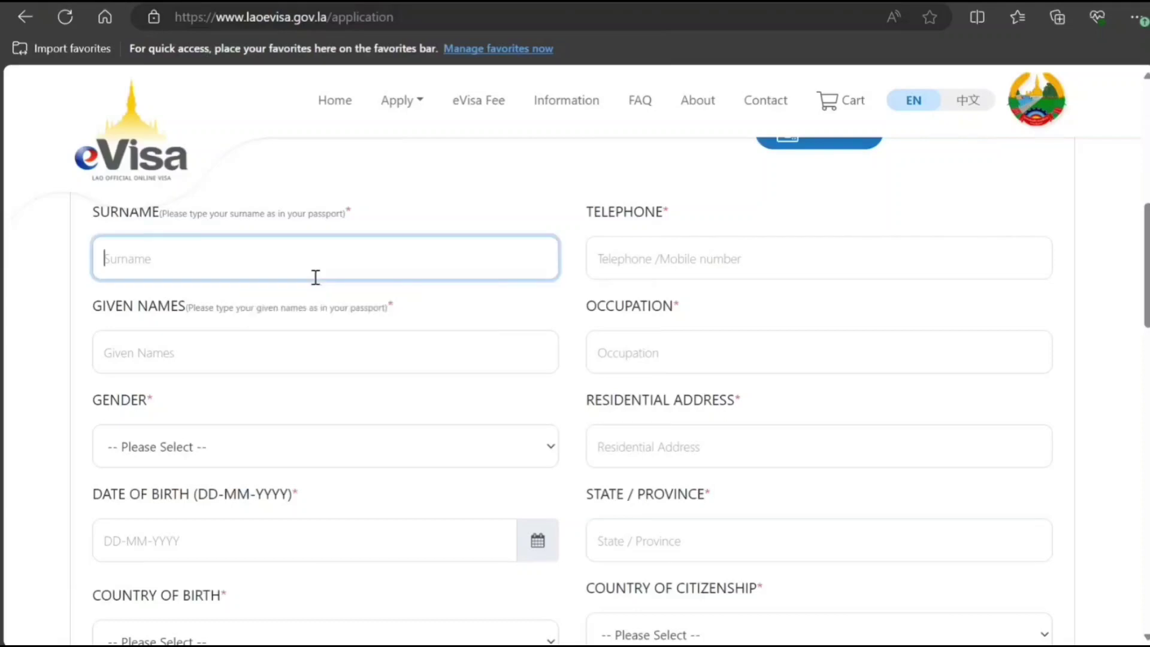
{"action": "type", "text": "Smith"}
{"action": "key", "text": "Tab"}
{"action": "type", "text": "John"}
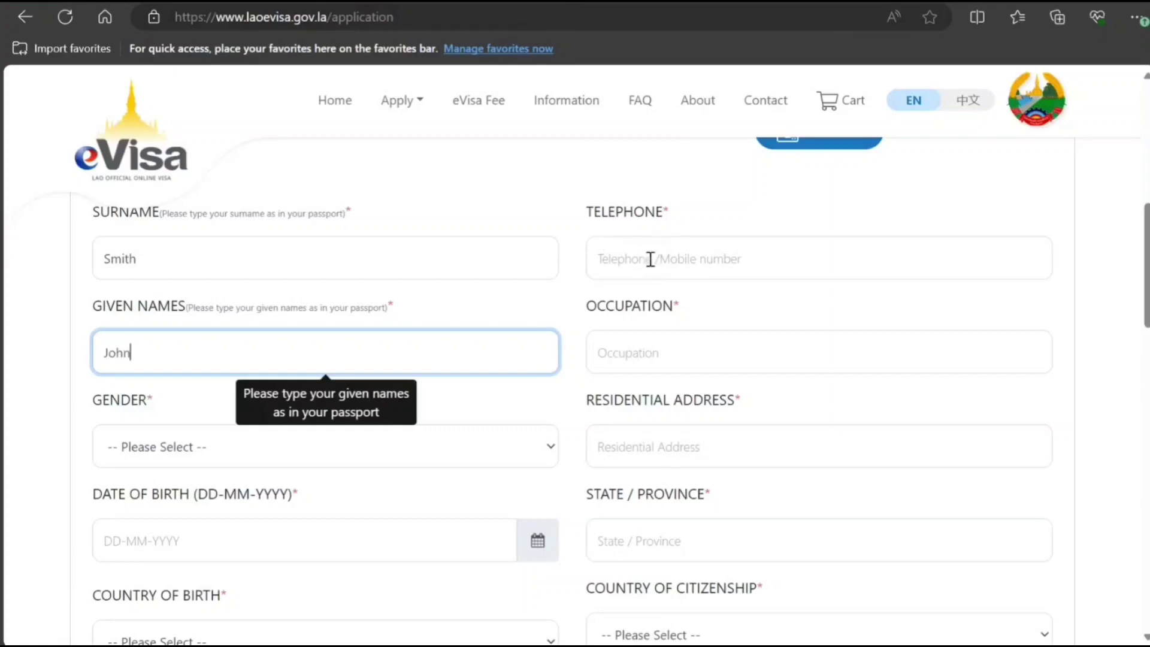
Add the applicant's telephone number, occupation IT Consultant, gender Male and residential address
{"action": "left_click", "coordinate": [651, 259]}
{"action": "type", "text": "898989898989898"}
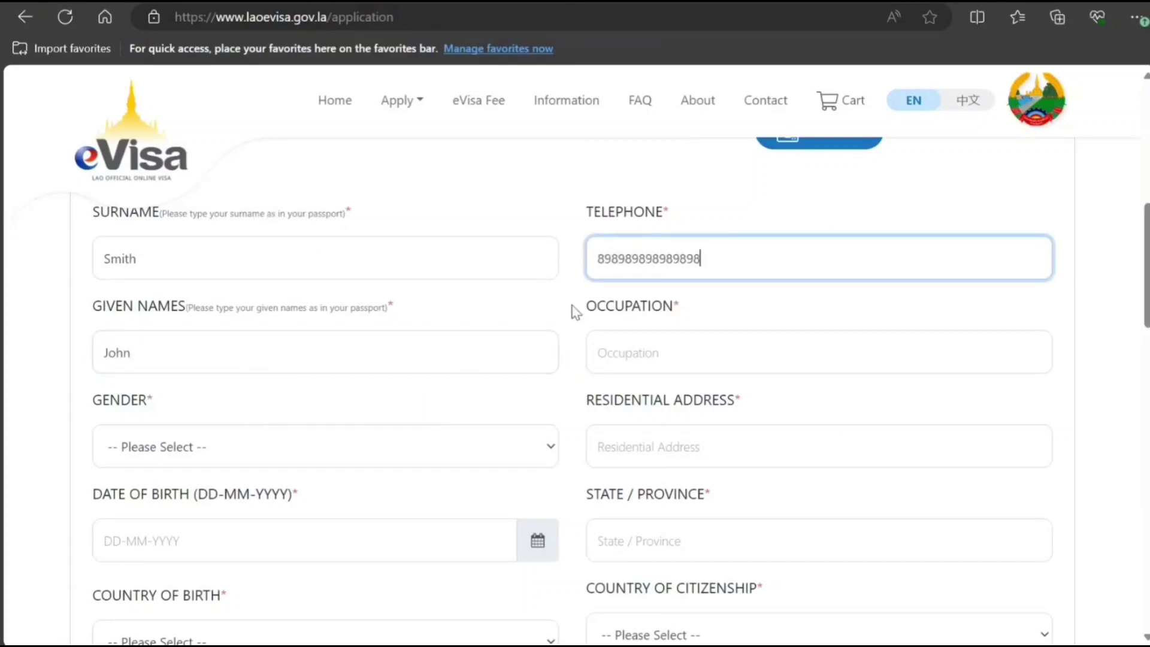
{"action": "left_click", "coordinate": [657, 341]}
{"action": "type", "text": "IT "}
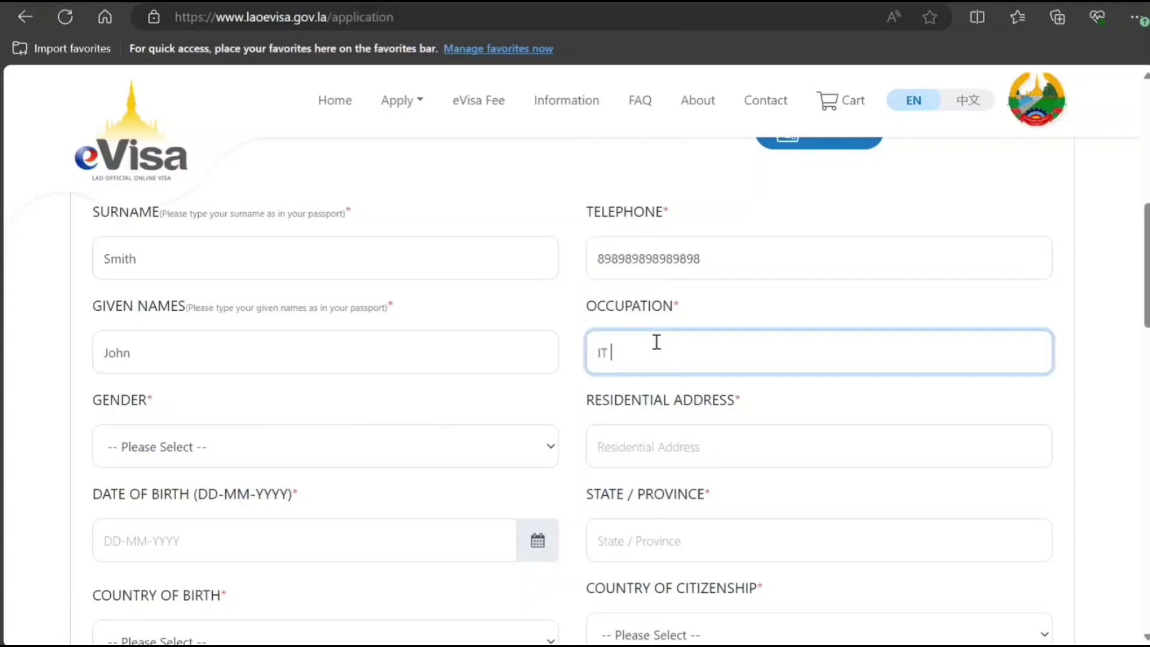
{"action": "type", "text": "Consultant"}
{"action": "left_click", "coordinate": [454, 462]}
{"action": "key", "text": "Down"}
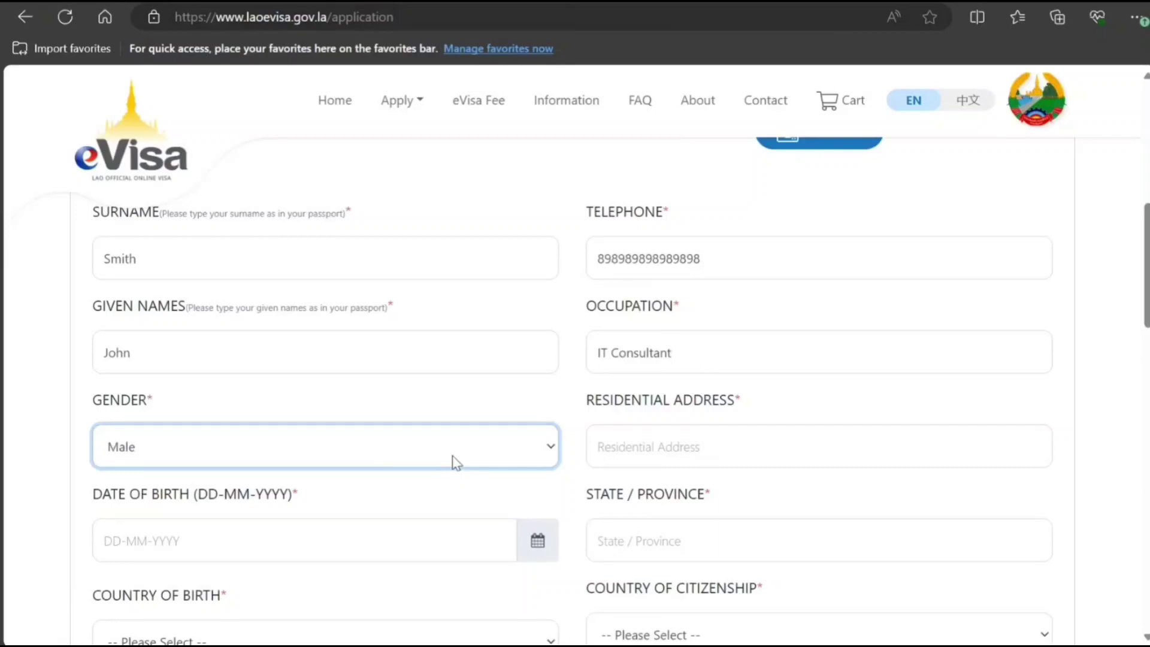
{"action": "left_click", "coordinate": [668, 436]}
{"action": "type", "text": "898 hjhj JHjhh"}
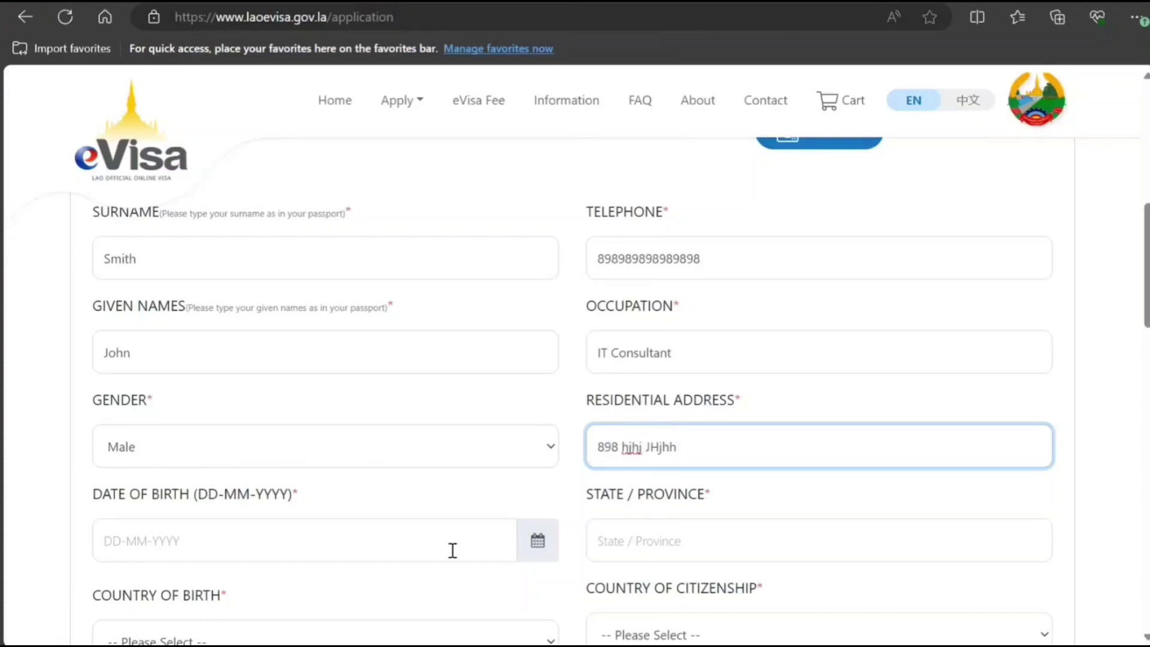
{"action": "left_click", "coordinate": [170, 548]}
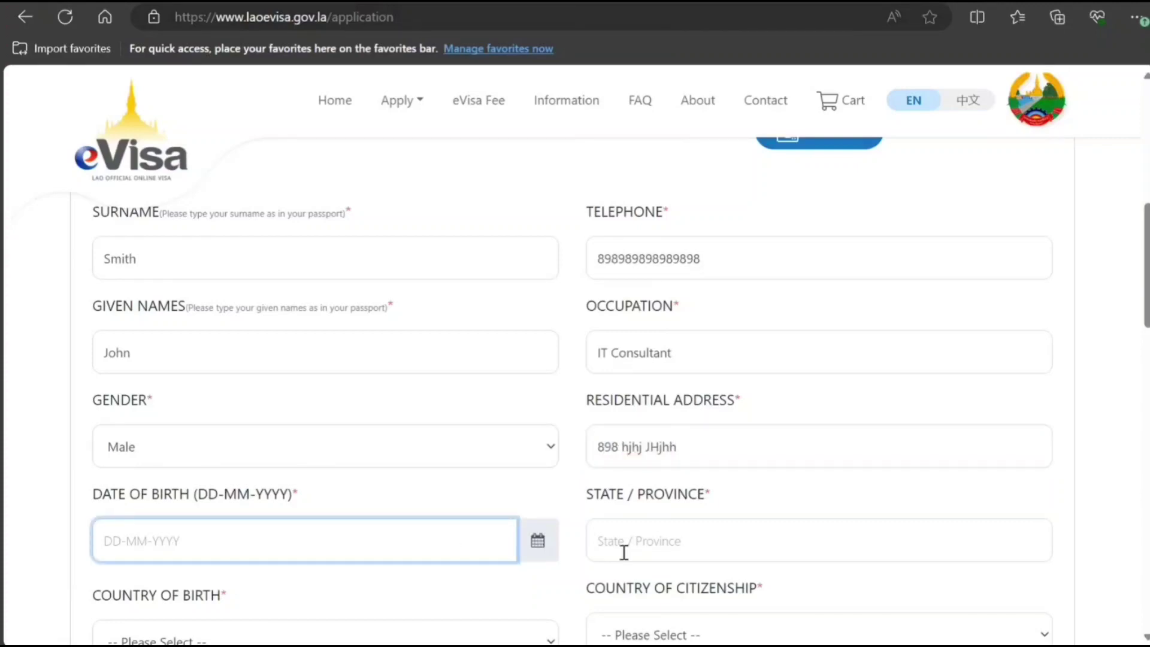
{"action": "left_click", "coordinate": [538, 542]}
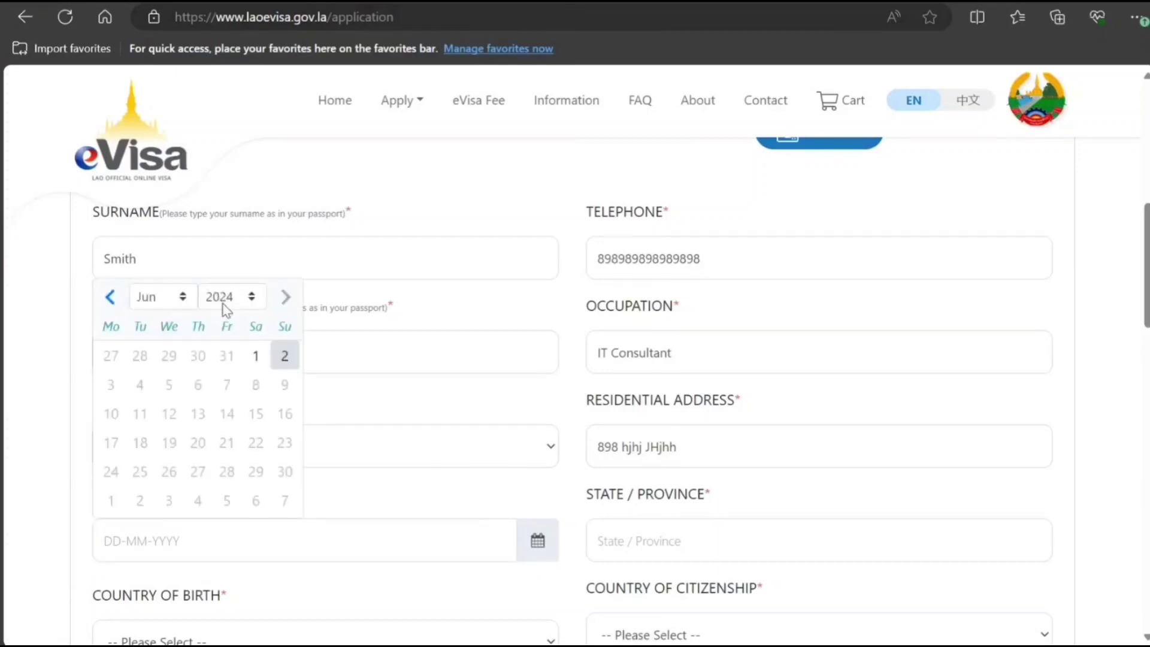
{"action": "left_click", "coordinate": [245, 295]}
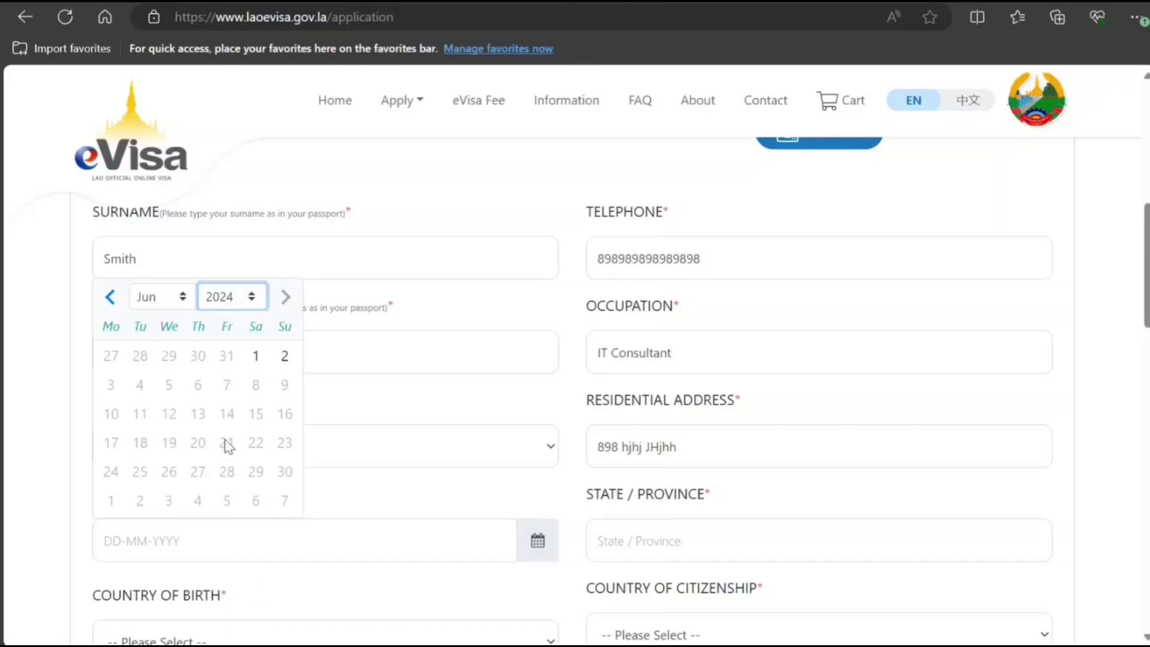
{"action": "type", "text": "1999"}
{"action": "left_click", "coordinate": [226, 384]}
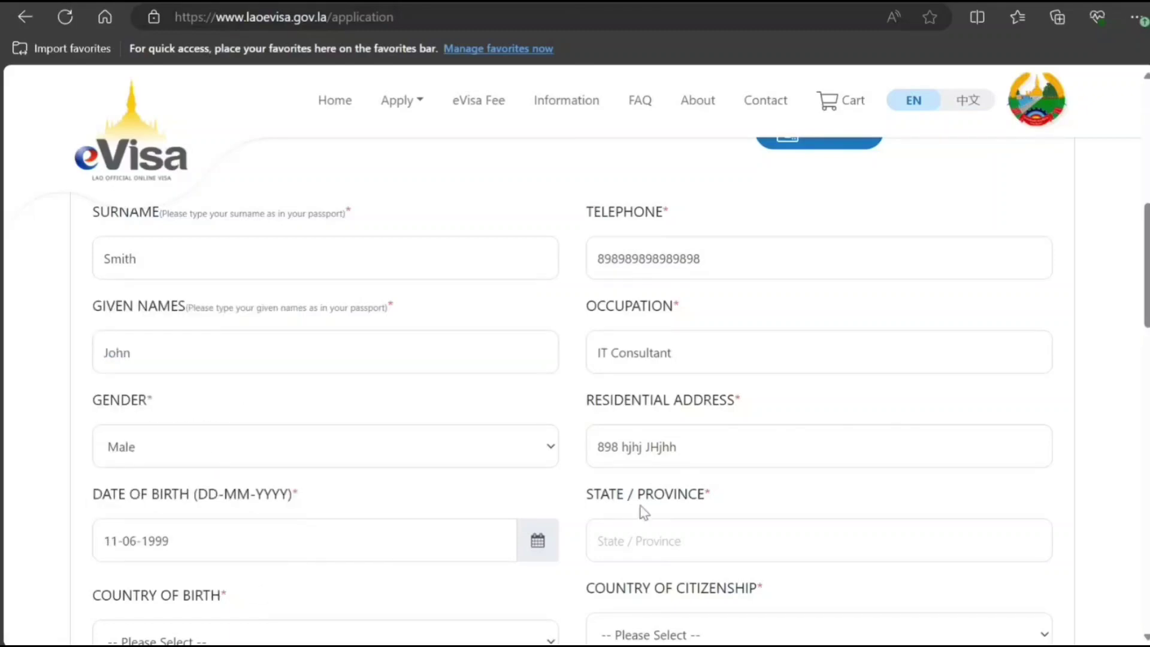
{"action": "left_click", "coordinate": [657, 545]}
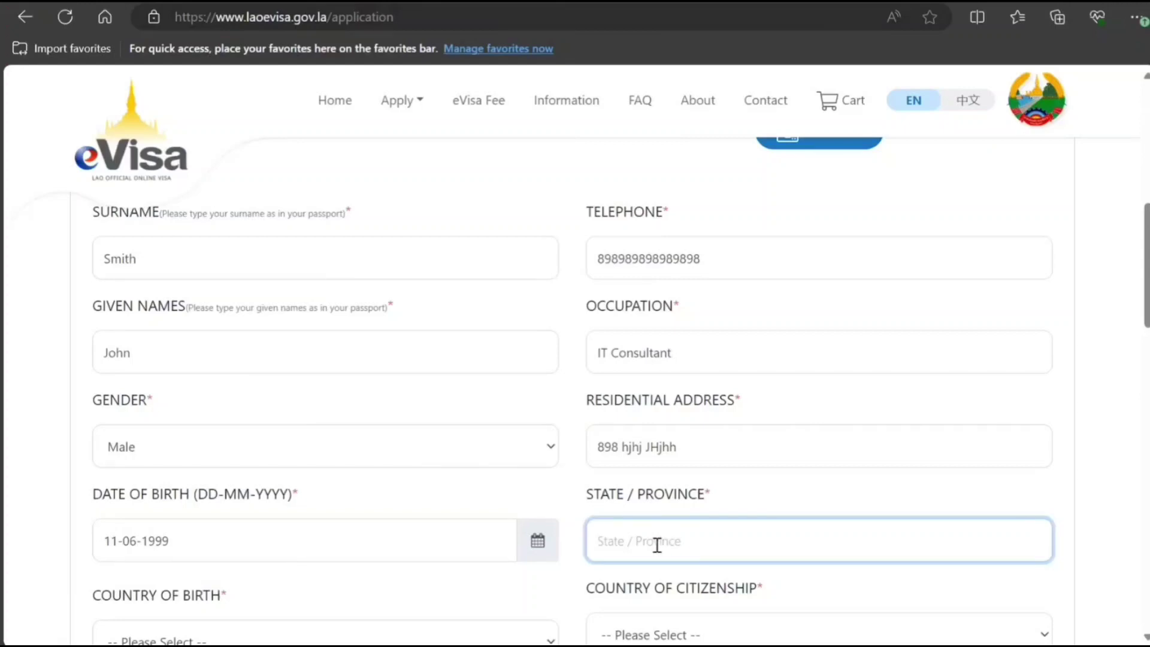
{"action": "type", "text": "New Delhi"}
{"action": "key", "text": "Tab"}
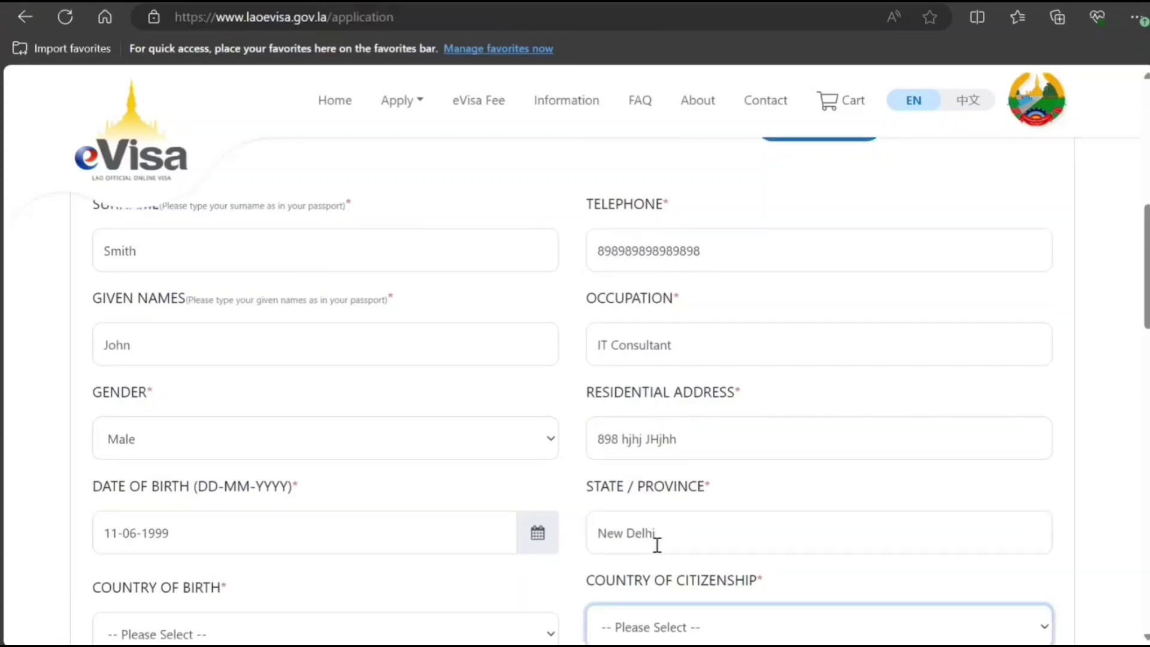
{"action": "key", "text": "Tab"}
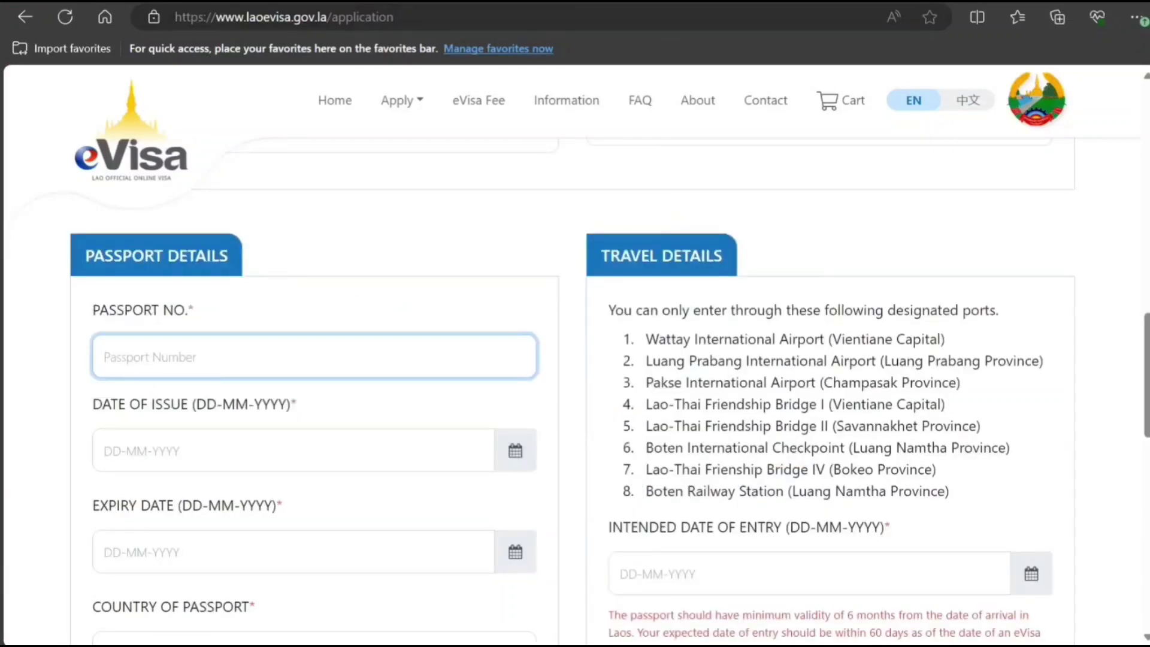
Choose India as both country of birth and country of citizenship
{"action": "scroll", "coordinate": [1133, 266], "scroll_direction": "up", "scroll_amount": 6}
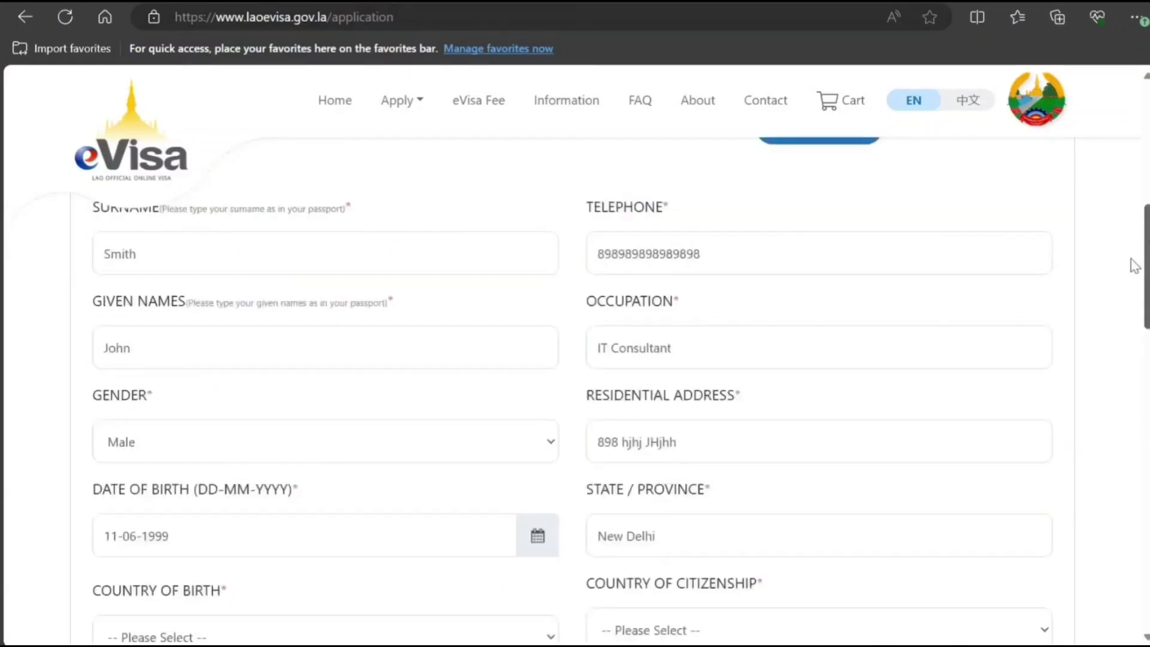
{"action": "scroll", "coordinate": [1134, 265], "scroll_direction": "down", "scroll_amount": 4}
{"action": "left_click", "coordinate": [459, 392]}
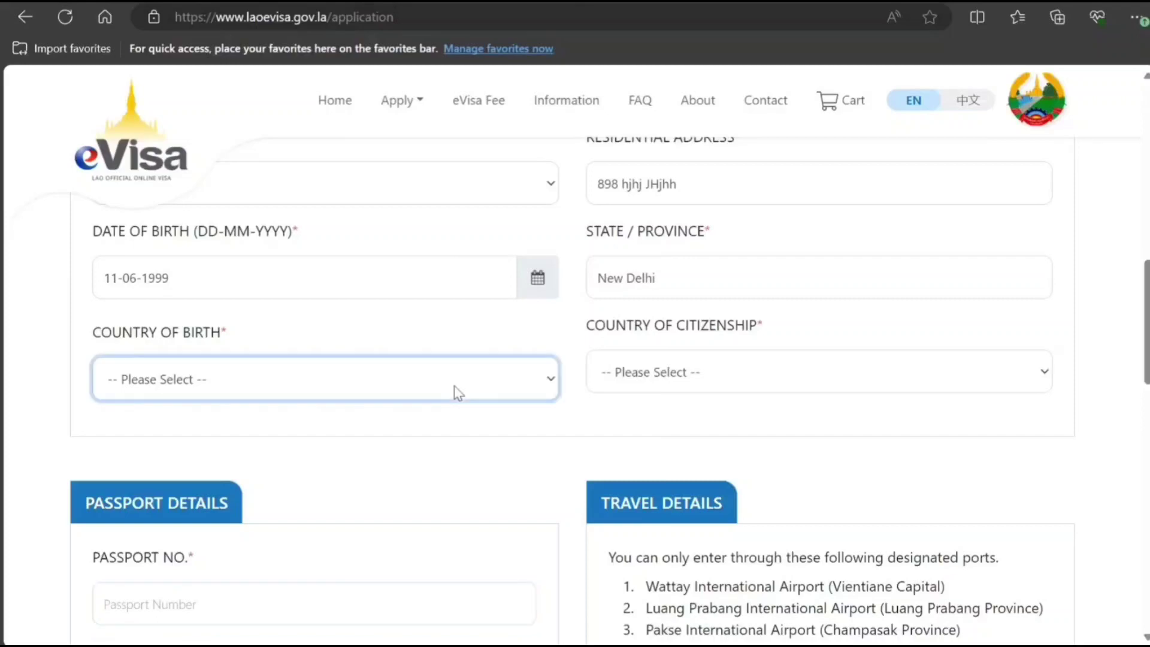
{"action": "type", "text": "india"}
{"action": "key", "text": "Tab"}
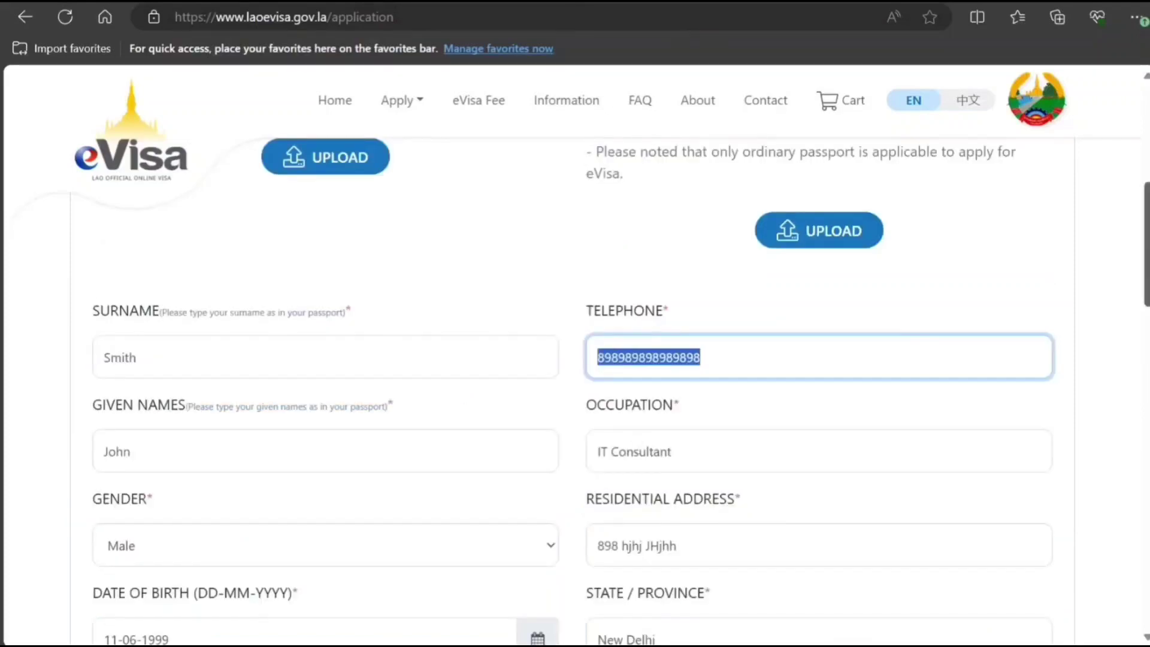
{"action": "scroll", "coordinate": [745, 258], "scroll_direction": "down", "scroll_amount": 10}
{"action": "scroll", "coordinate": [745, 259], "scroll_direction": "up", "scroll_amount": 4}
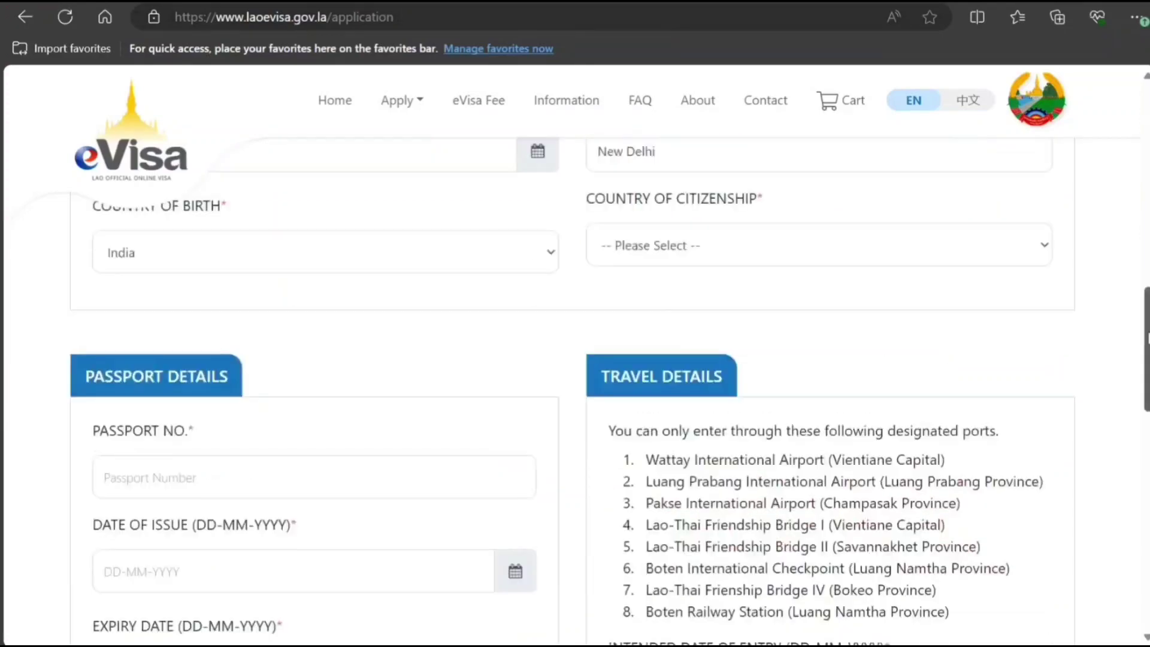
{"action": "left_click", "coordinate": [744, 258]}
{"action": "type", "text": "india"}
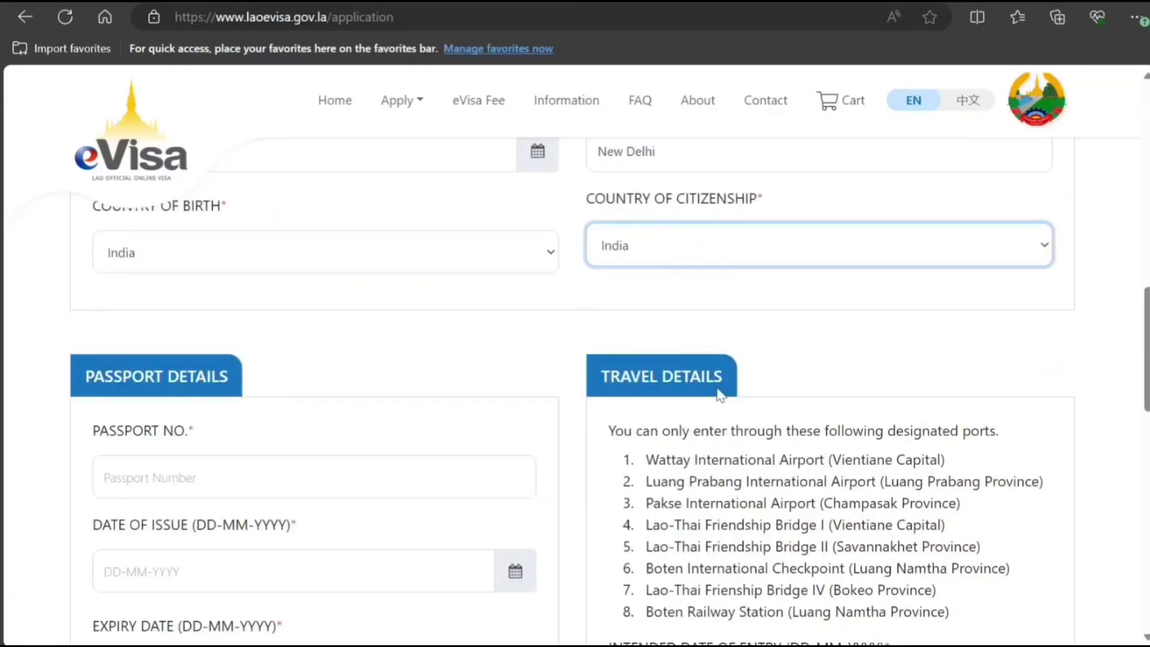
{"action": "left_click", "coordinate": [530, 303]}
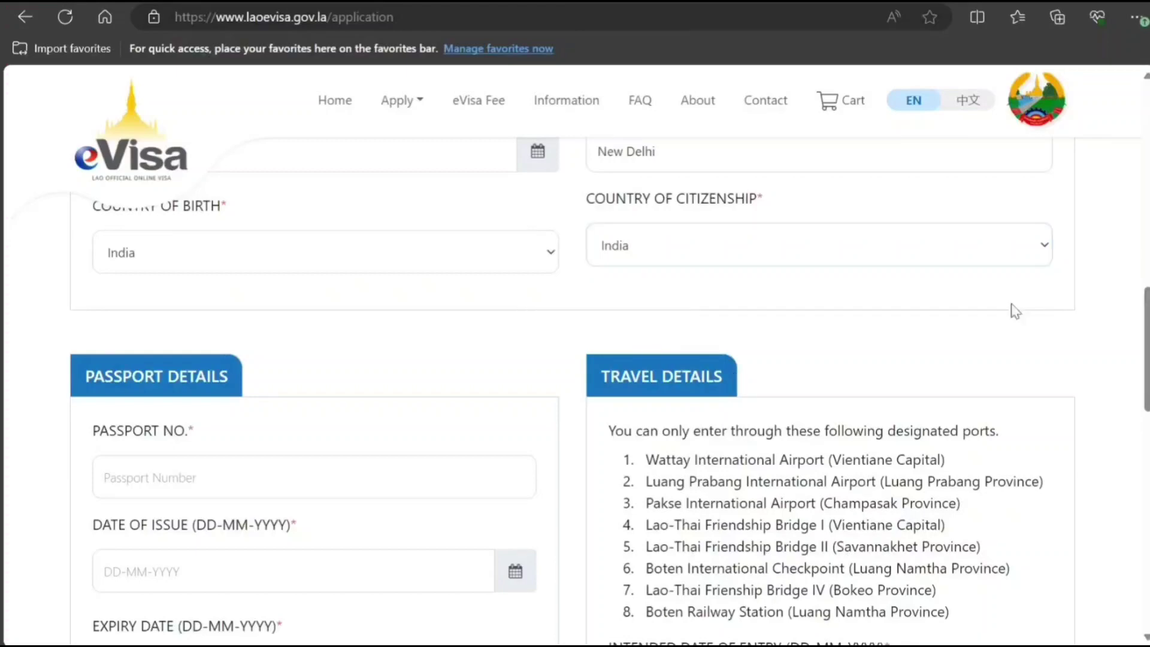
Enter the passport number and set the issue date to 18-04-2024
{"action": "scroll", "coordinate": [1082, 361], "scroll_direction": "down", "scroll_amount": 3}
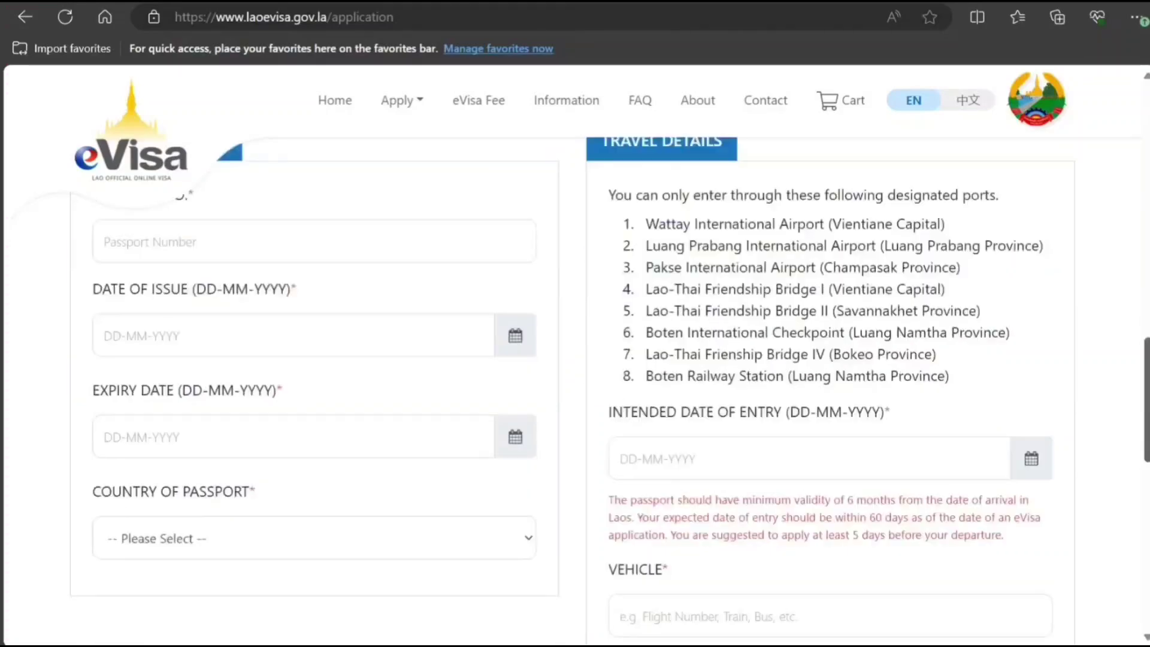
{"action": "left_click", "coordinate": [382, 306]}
{"action": "type", "text": "K"}
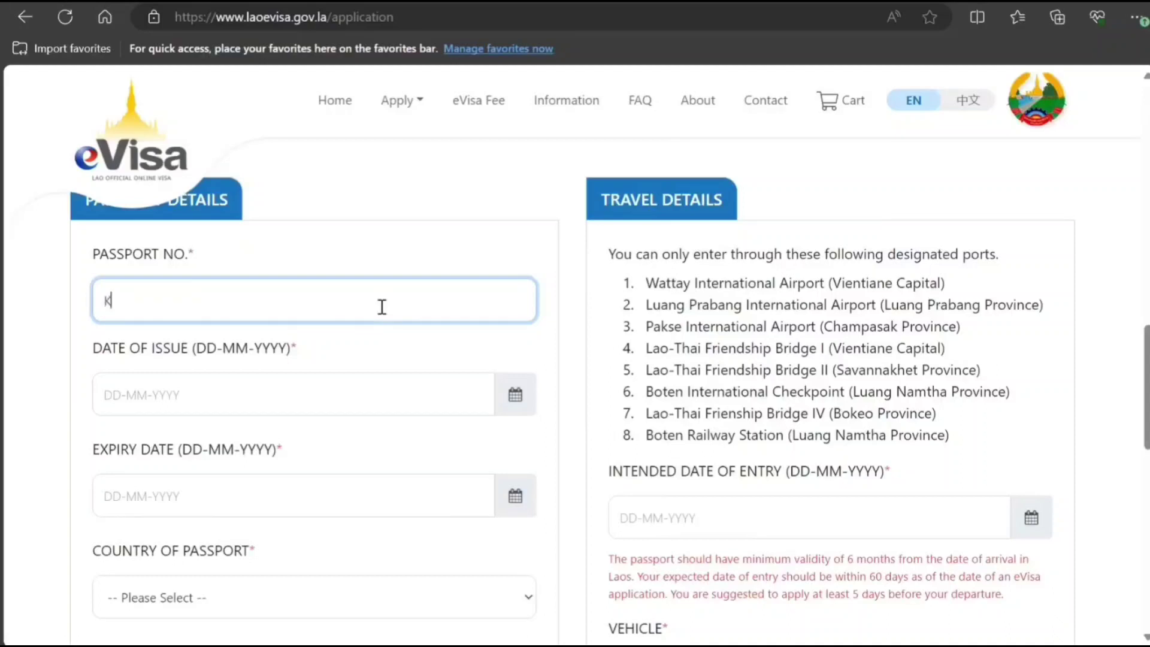
{"action": "type", "text": "89898989898"}
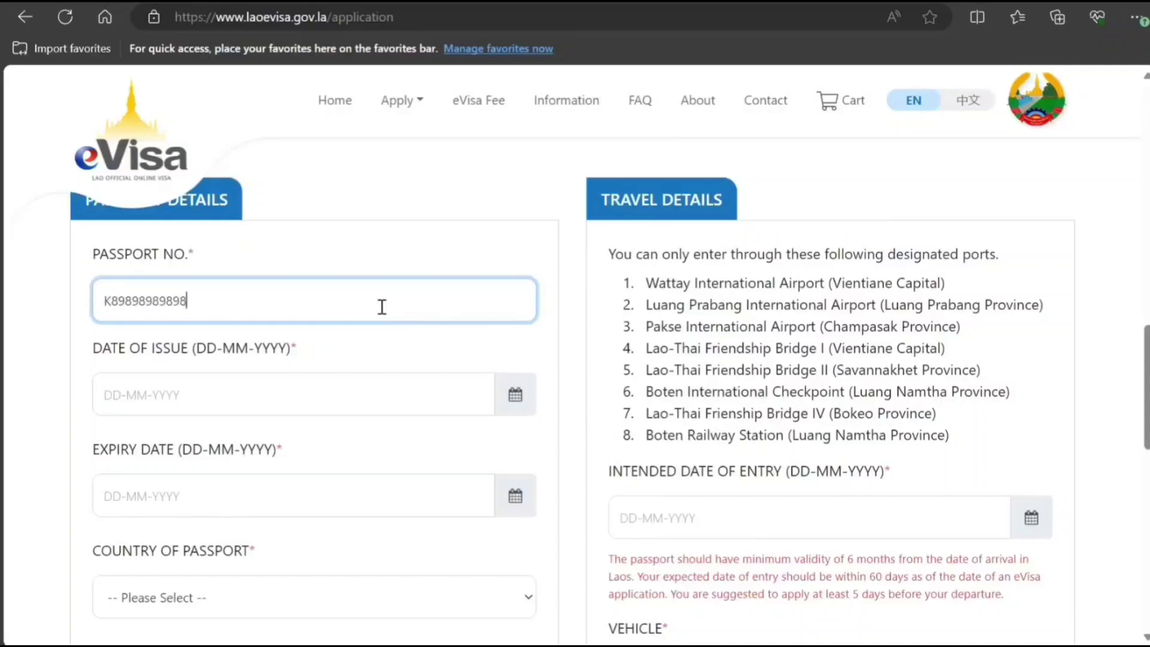
{"action": "left_click", "coordinate": [514, 396]}
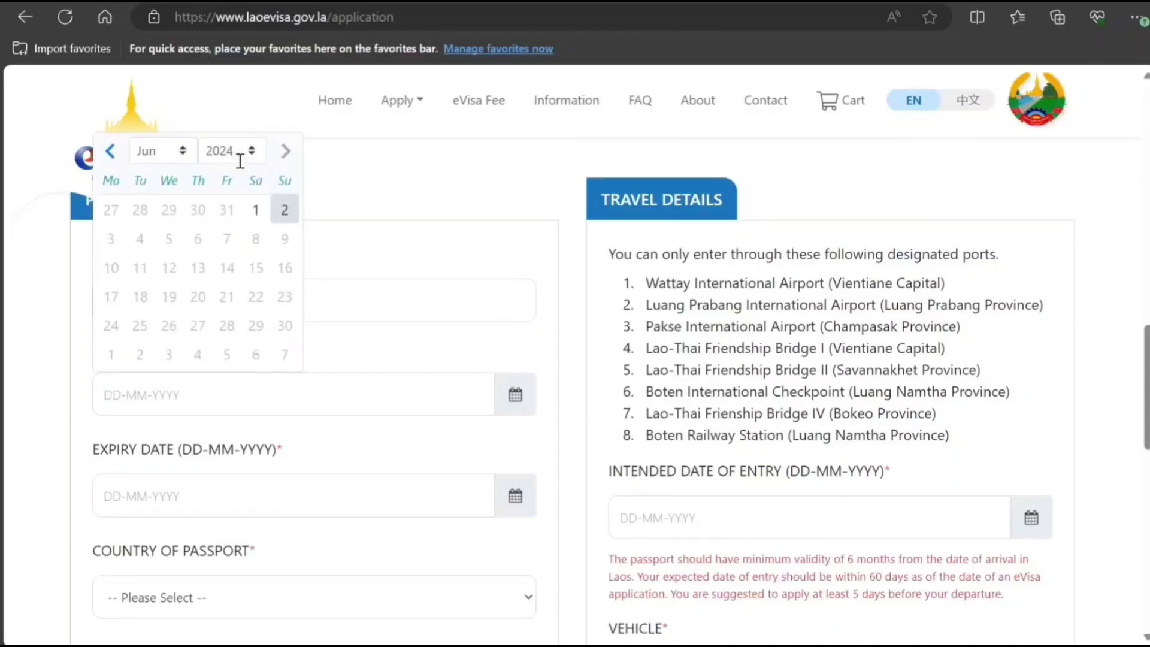
{"action": "left_click", "coordinate": [183, 151]}
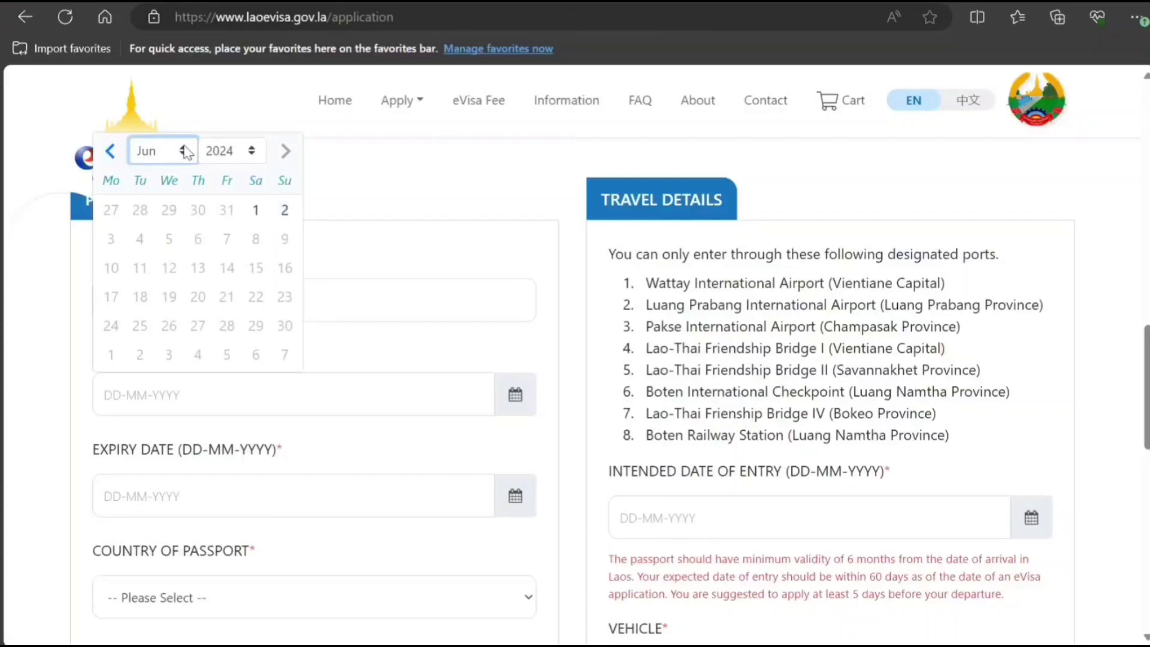
{"action": "key", "text": "Up"}
{"action": "key", "text": "Up"}
{"action": "left_click", "coordinate": [198, 267]}
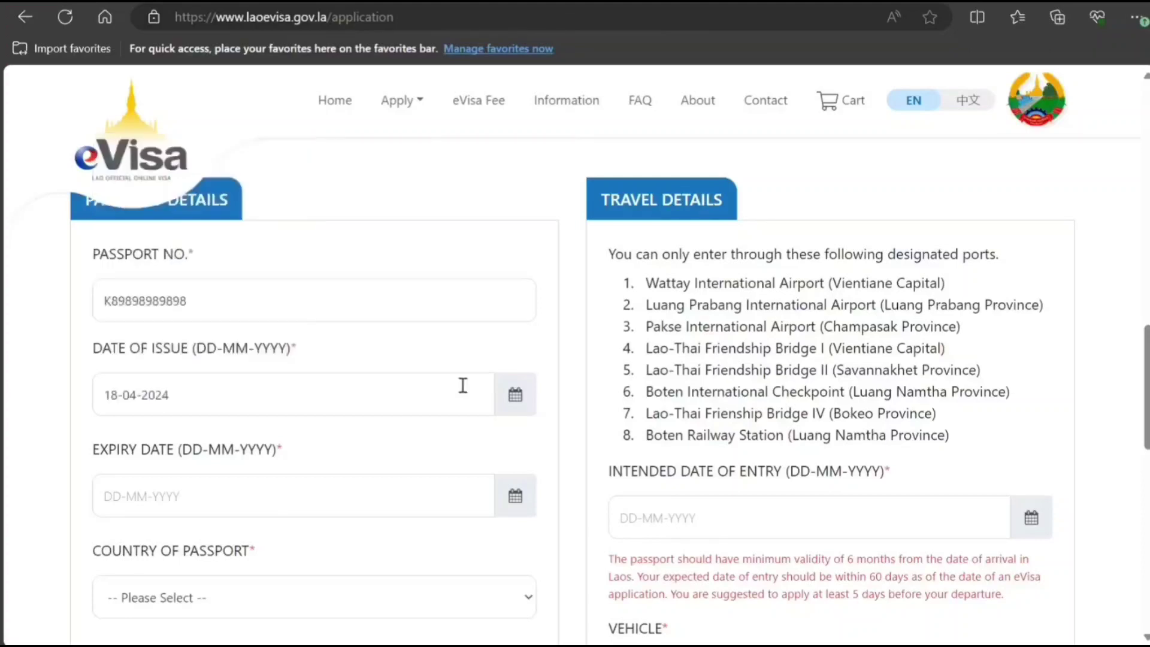
Set passport expiry to 01-06-2034 and country of passport to India
{"action": "left_click", "coordinate": [512, 503]}
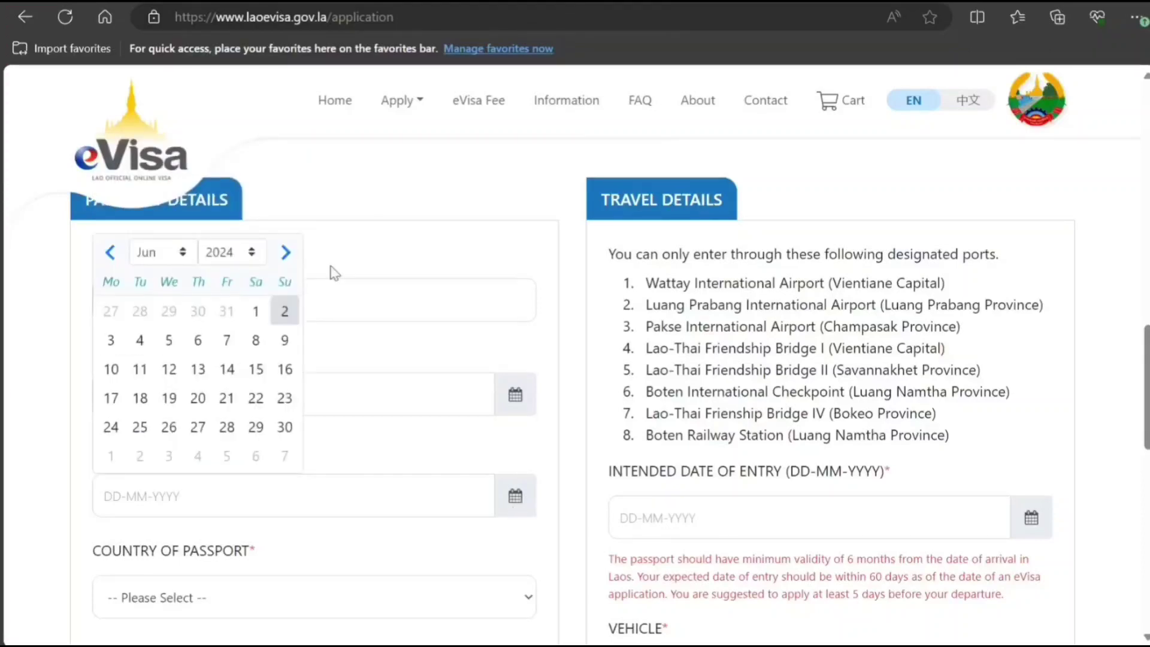
{"action": "left_click", "coordinate": [232, 256]}
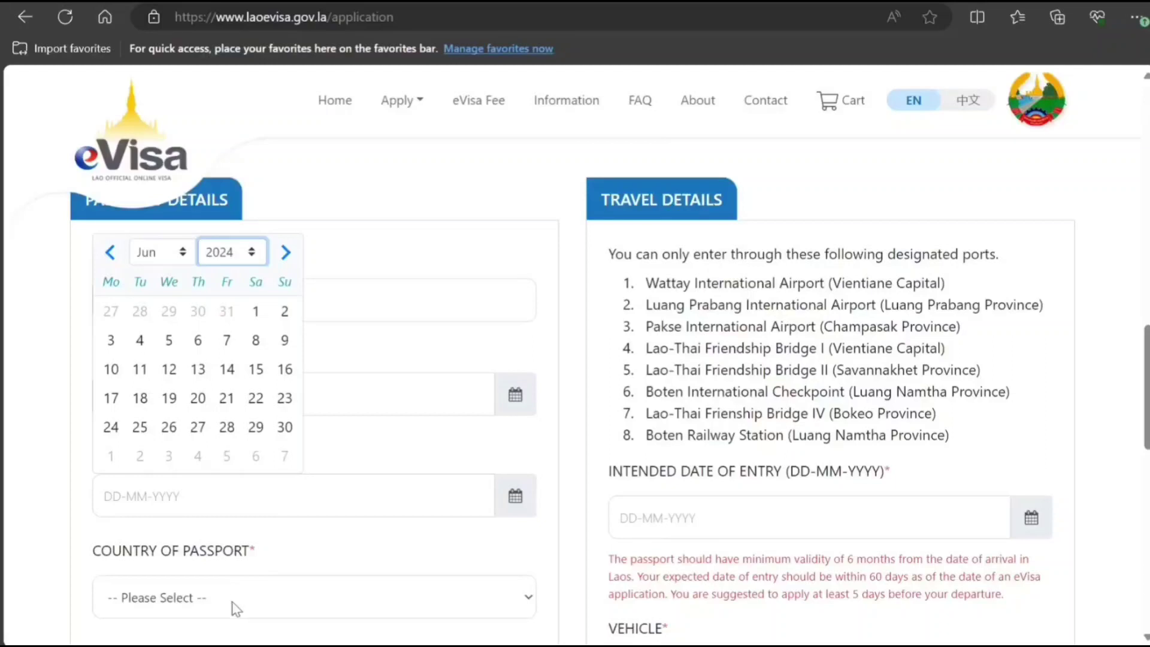
{"action": "type", "text": "2034"}
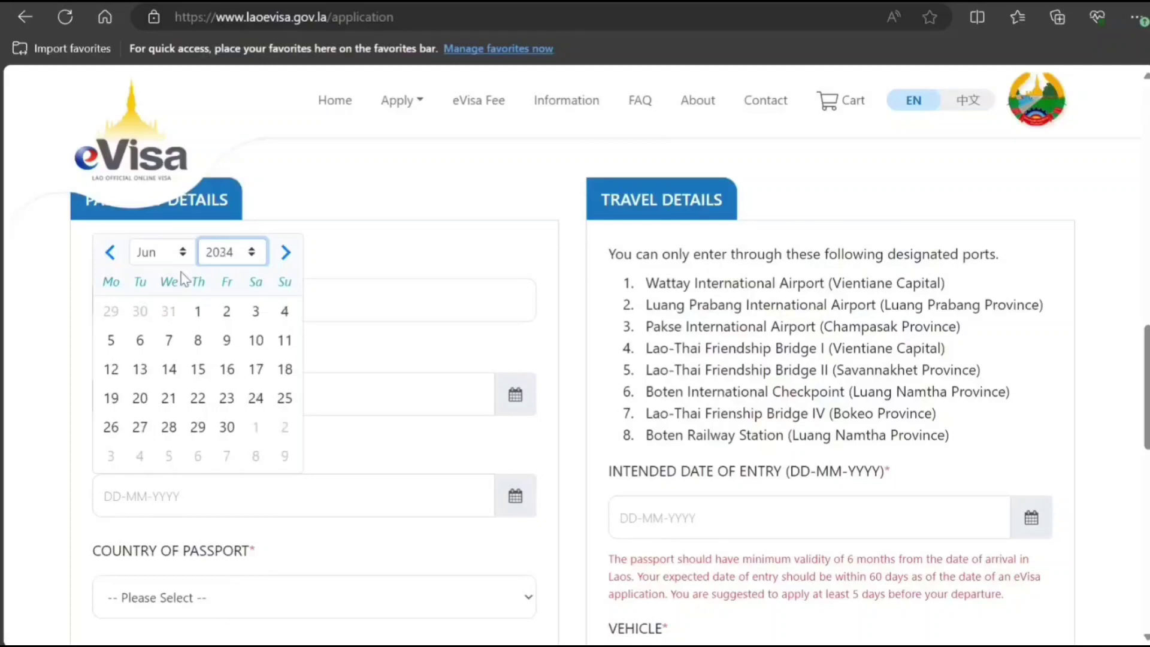
{"action": "left_click", "coordinate": [198, 320]}
{"action": "left_click", "coordinate": [427, 604]}
{"action": "type", "text": "in"}
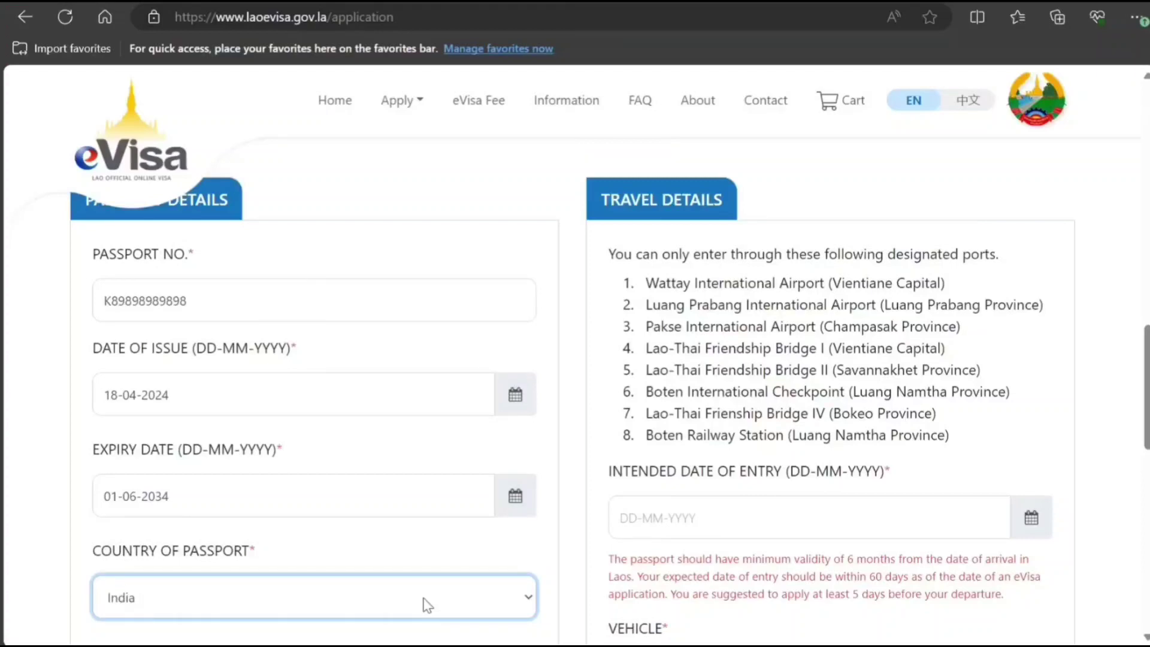
{"action": "left_click", "coordinate": [30, 579]}
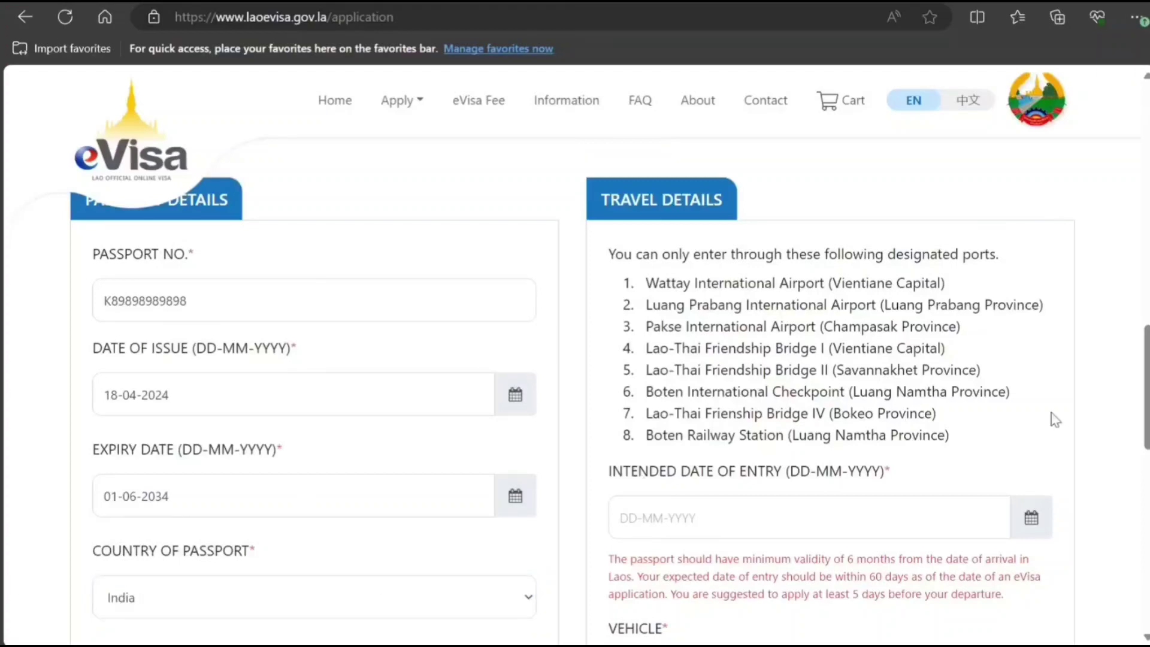
Set the intended entry date to 30 June 2024 and vehicle to AIRINDIA6767
{"action": "scroll", "coordinate": [1129, 398], "scroll_direction": "down", "scroll_amount": 6}
{"action": "scroll", "coordinate": [1130, 398], "scroll_direction": "up", "scroll_amount": 2}
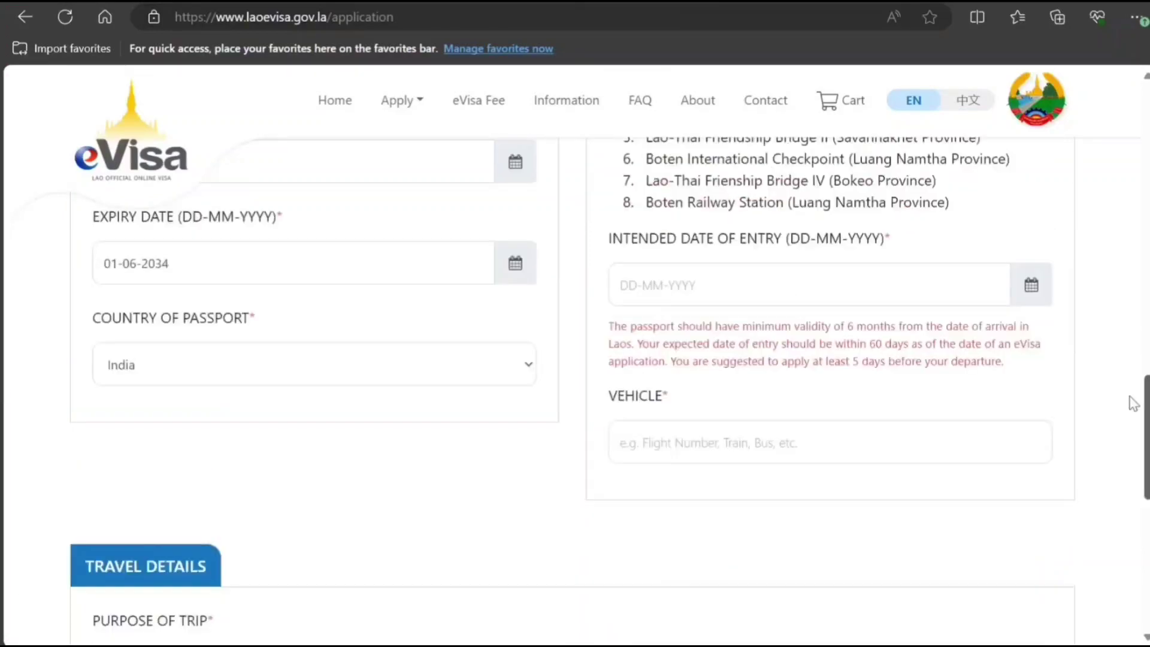
{"action": "left_click", "coordinate": [1045, 295]}
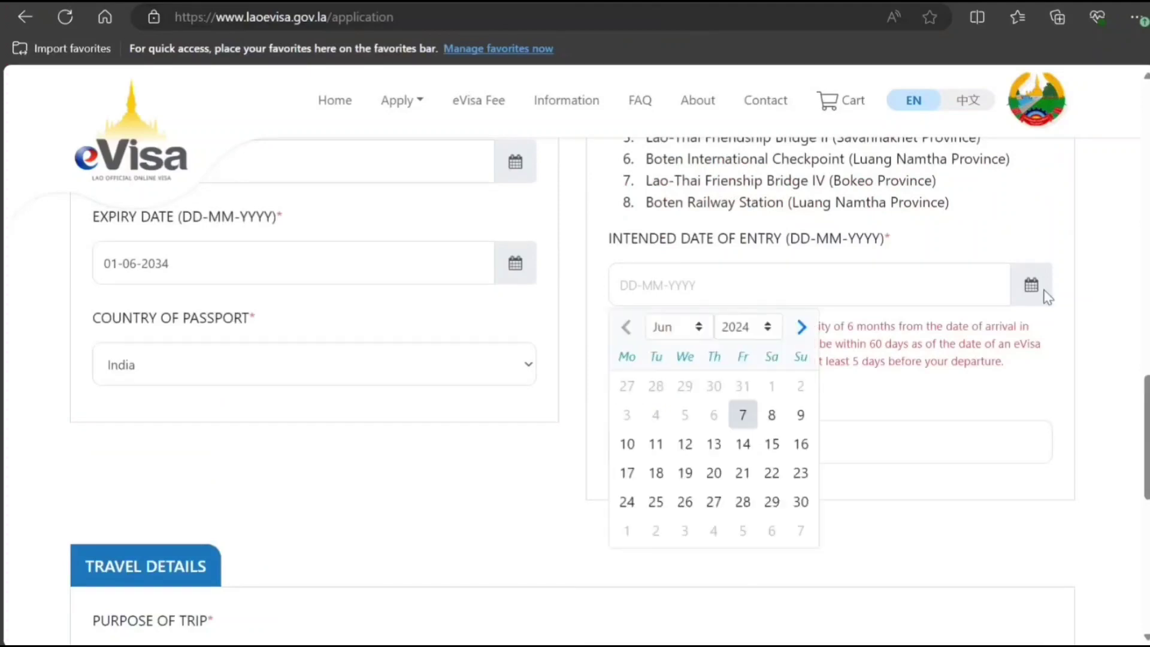
{"action": "left_click", "coordinate": [873, 342]}
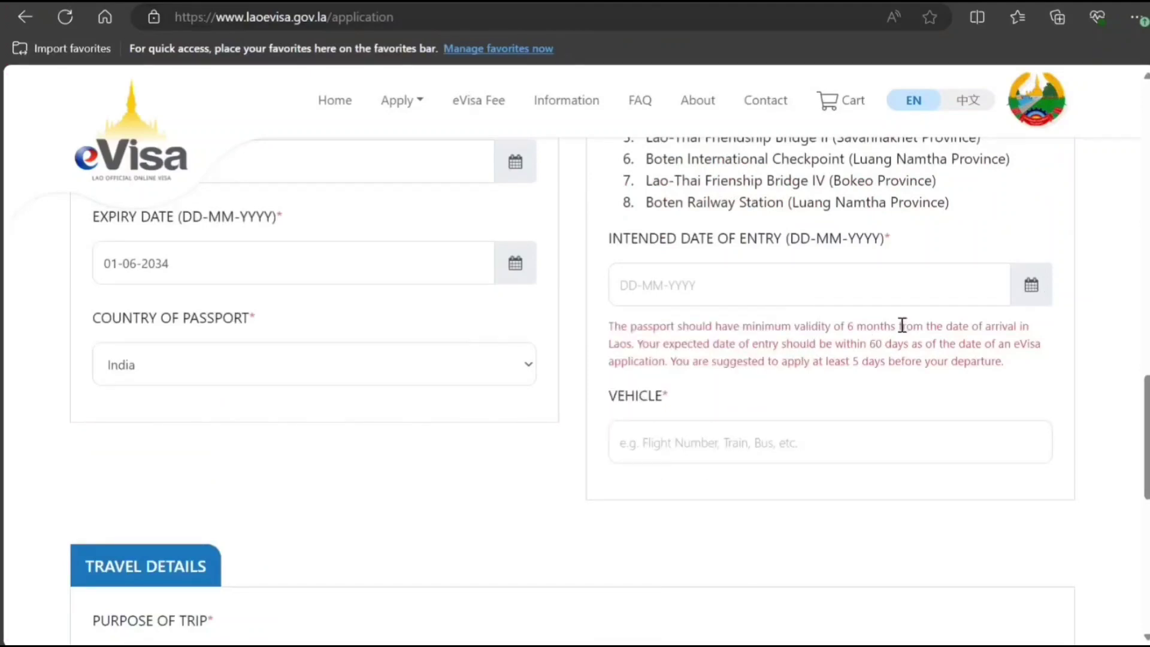
{"action": "left_click", "coordinate": [1023, 296]}
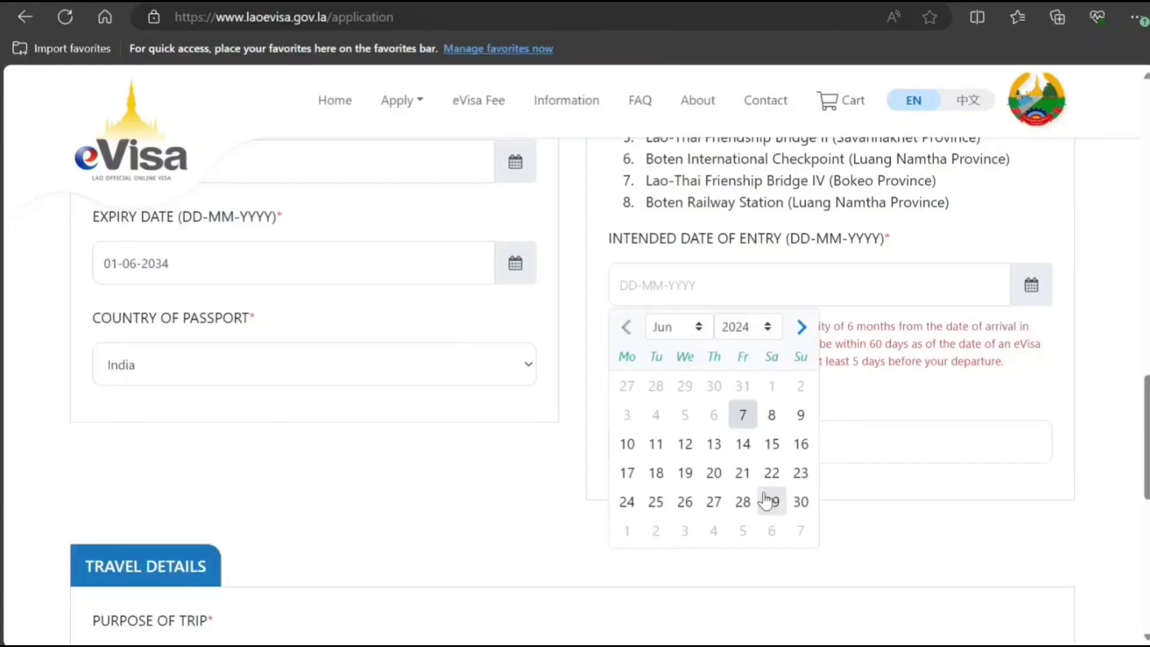
{"action": "left_click", "coordinate": [797, 501]}
{"action": "left_click", "coordinate": [728, 393]}
{"action": "type", "text": "AIR"}
{"action": "type", "text": "DIA6767"}
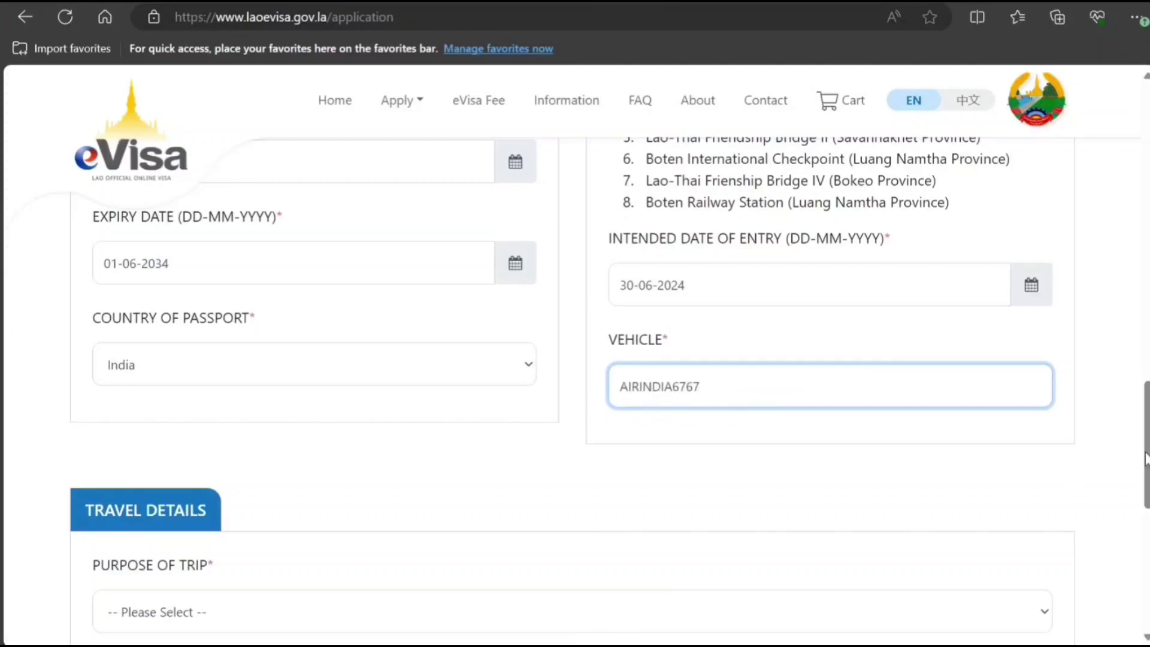
Choose Travel as purpose, enter the address during the visit, and accept the Terms and Conditions
{"action": "scroll", "coordinate": [728, 394], "scroll_direction": "down", "scroll_amount": 3}
{"action": "scroll", "coordinate": [590, 364], "scroll_direction": "down", "scroll_amount": 3}
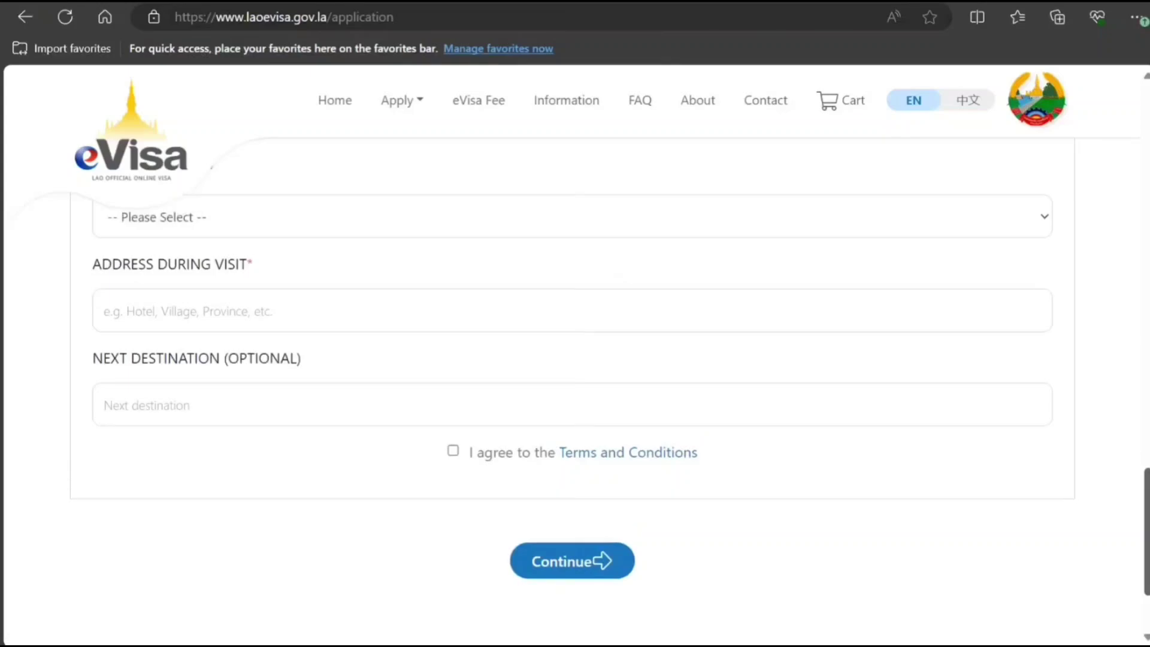
{"action": "scroll", "coordinate": [590, 364], "scroll_direction": "up", "scroll_amount": 2}
{"action": "left_click", "coordinate": [570, 331]}
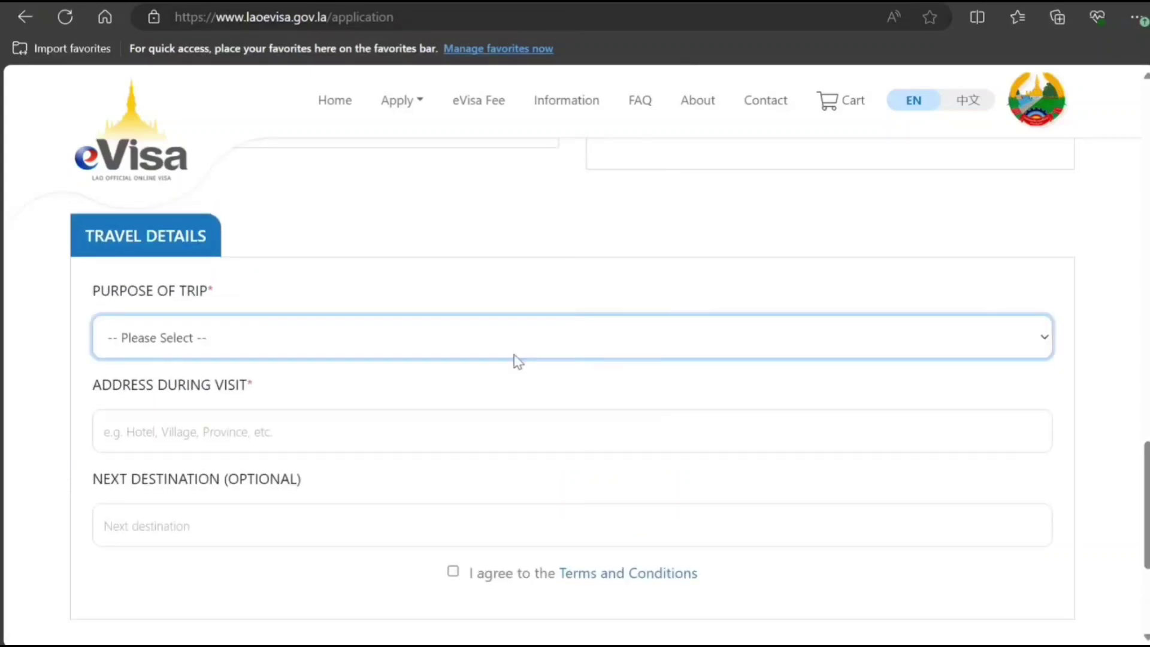
{"action": "left_click", "coordinate": [461, 402]}
{"action": "left_click", "coordinate": [456, 433]}
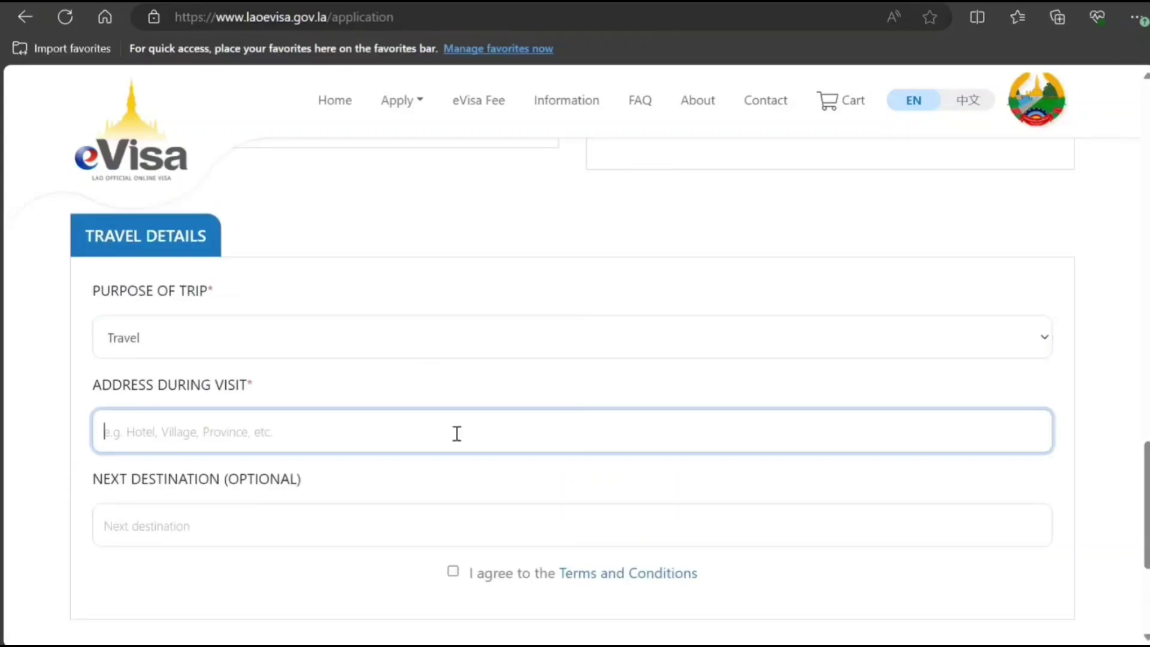
{"action": "type", "text": "hjsdhx dschj cdjs j hjd"}
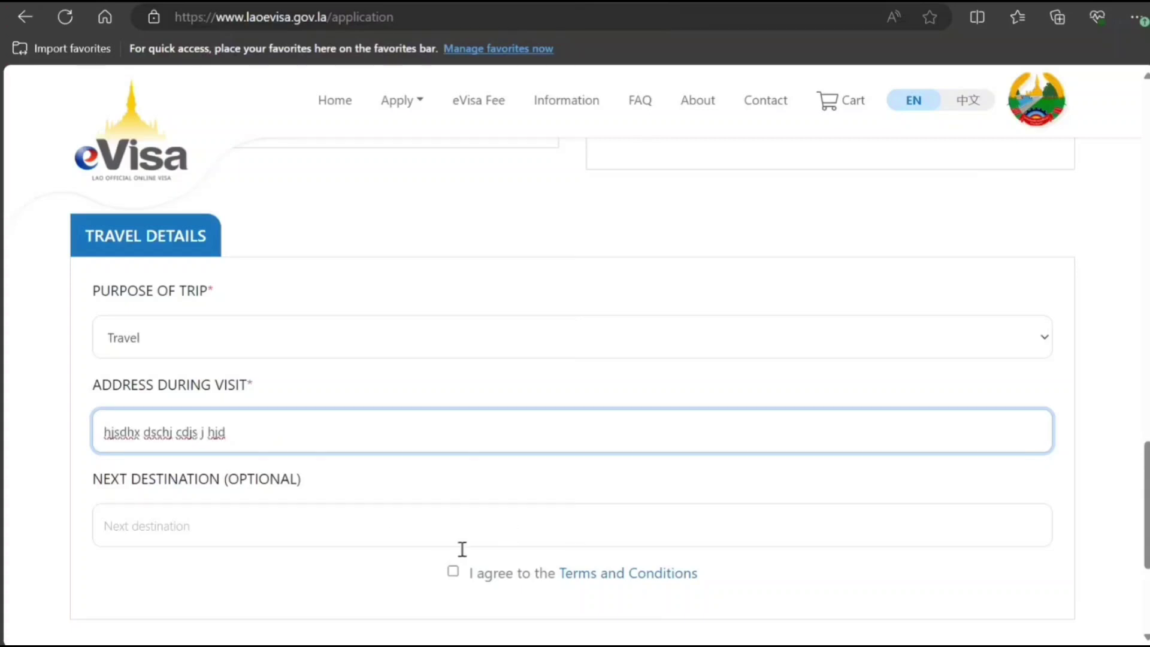
{"action": "left_click", "coordinate": [453, 571]}
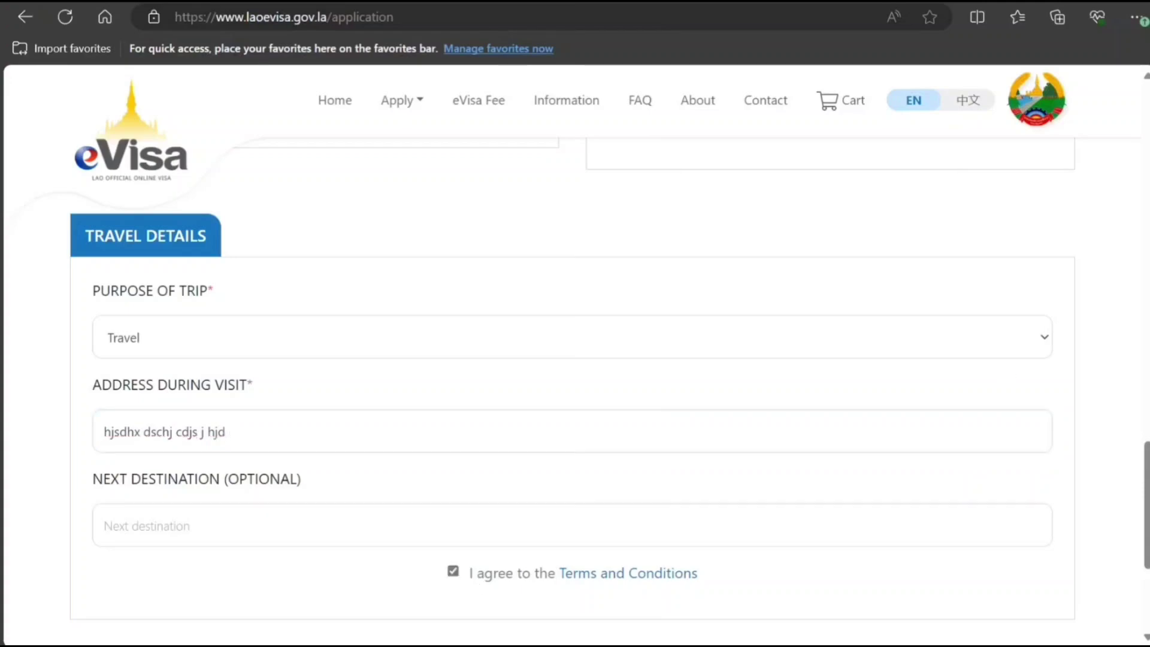
{"action": "scroll", "coordinate": [1144, 419], "scroll_direction": "down", "scroll_amount": 3}
{"action": "scroll", "coordinate": [1144, 411], "scroll_direction": "up", "scroll_amount": 15}
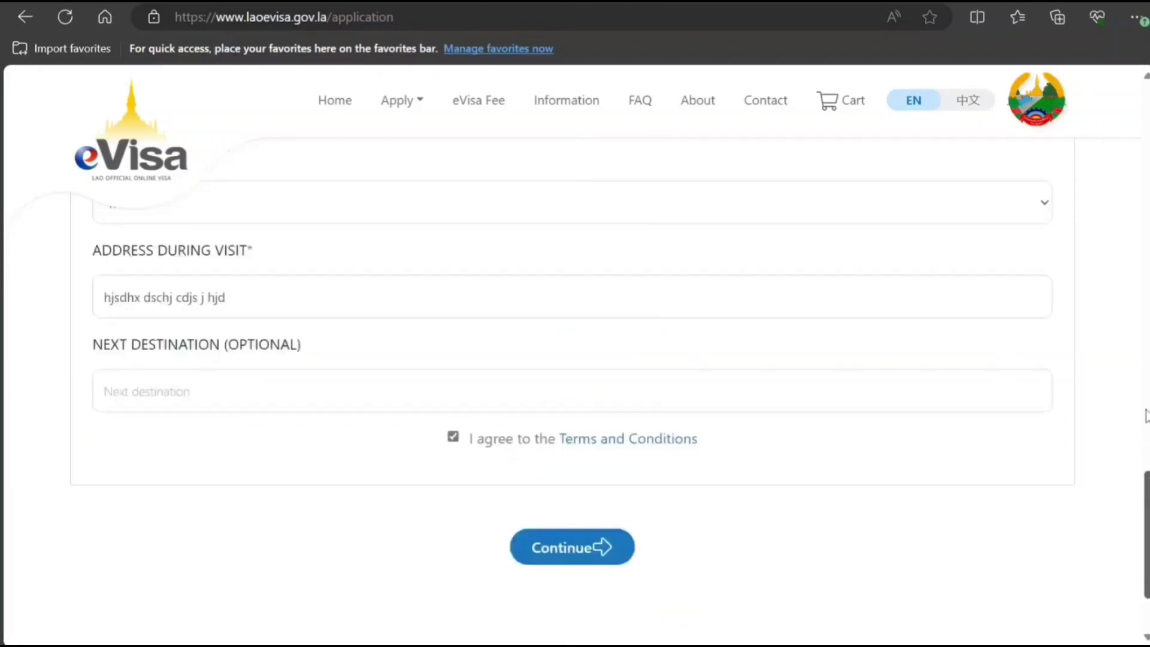
{"action": "scroll", "coordinate": [1112, 203], "scroll_direction": "up", "scroll_amount": 5}
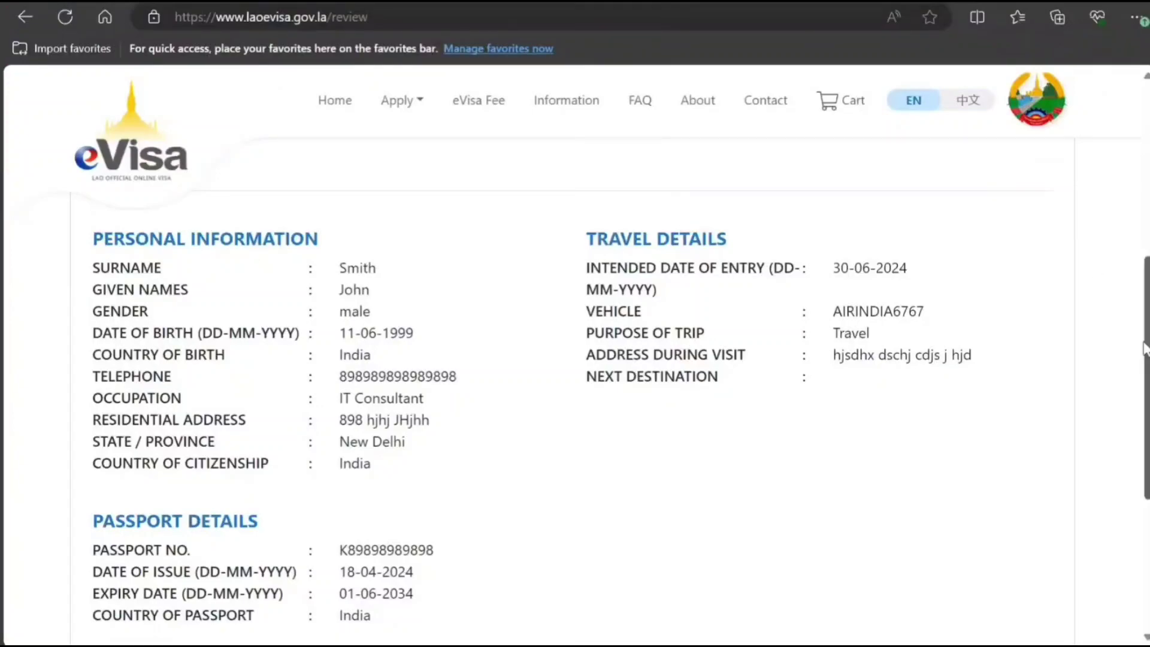
{"action": "left_click_drag", "start_coordinate": [1146, 326], "coordinate": [1146, 434]}
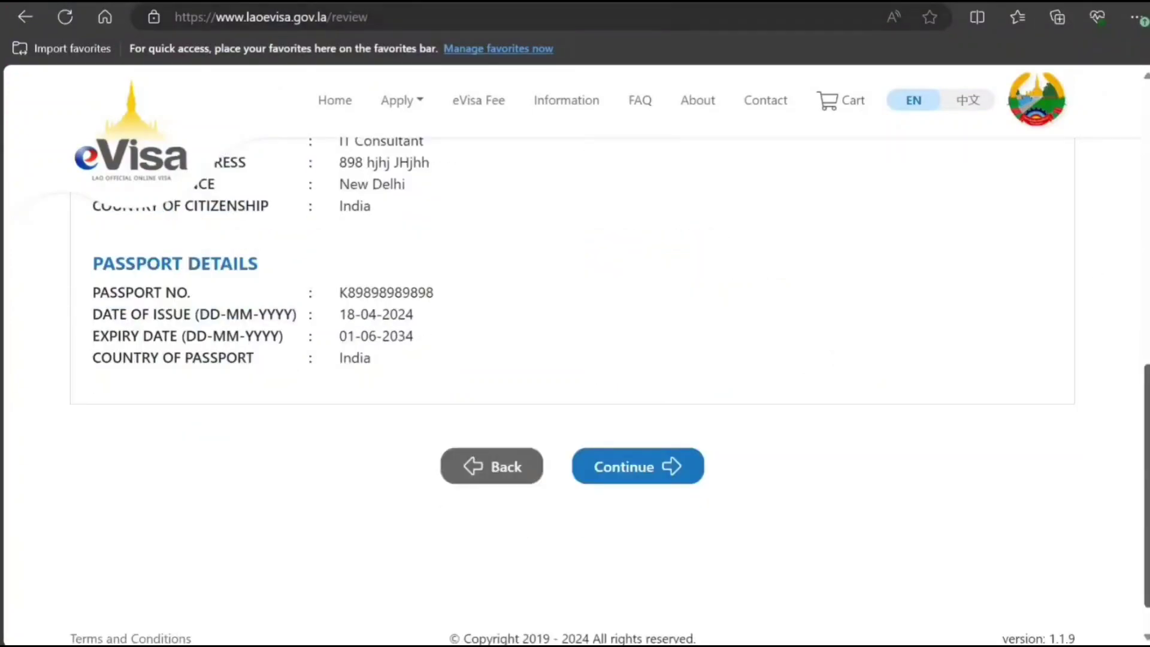
{"action": "scroll", "coordinate": [1132, 352], "scroll_direction": "up", "scroll_amount": 3}
{"action": "scroll", "coordinate": [1144, 390], "scroll_direction": "down", "scroll_amount": 1}
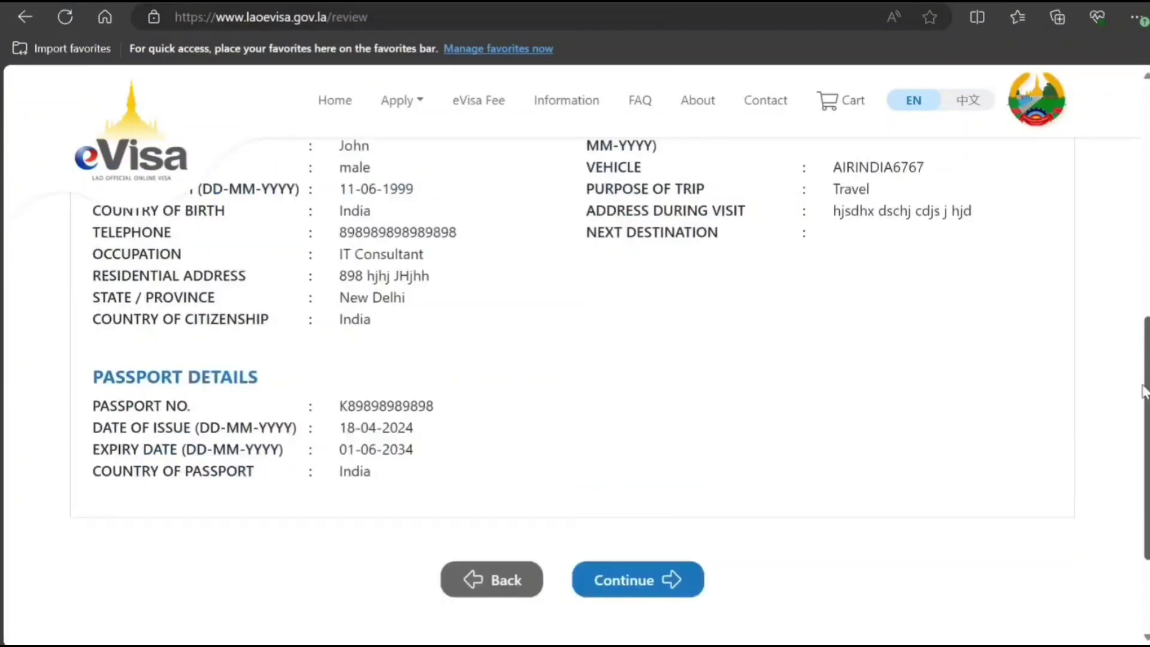
{"action": "left_click_drag", "start_coordinate": [1144, 390], "coordinate": [1133, 299]}
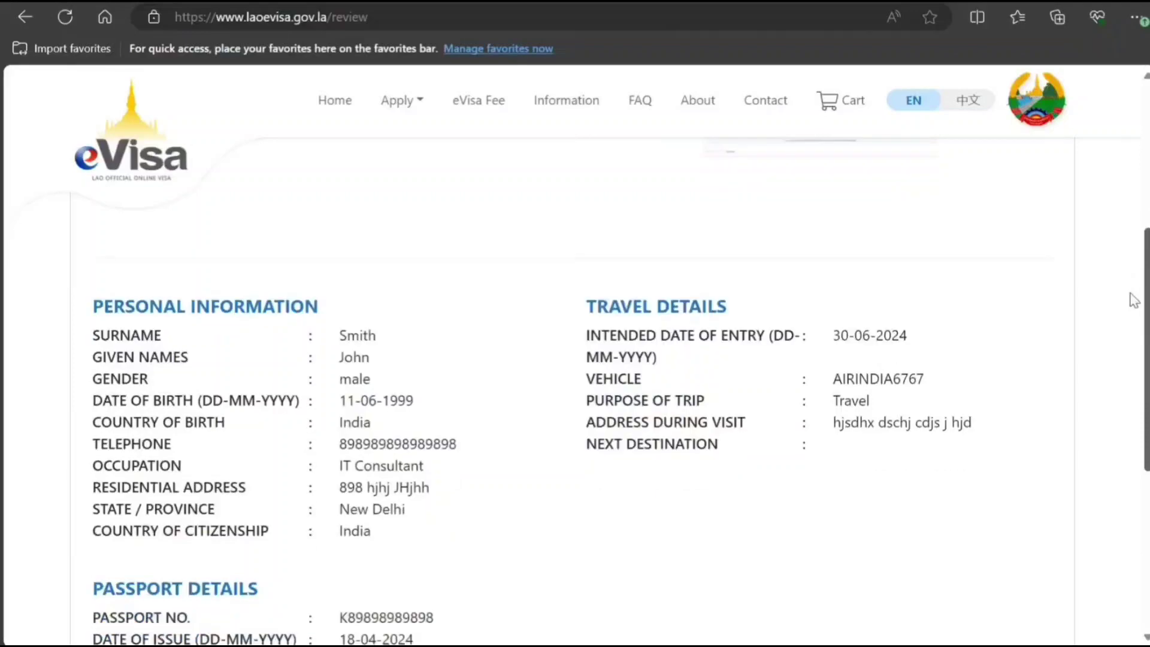